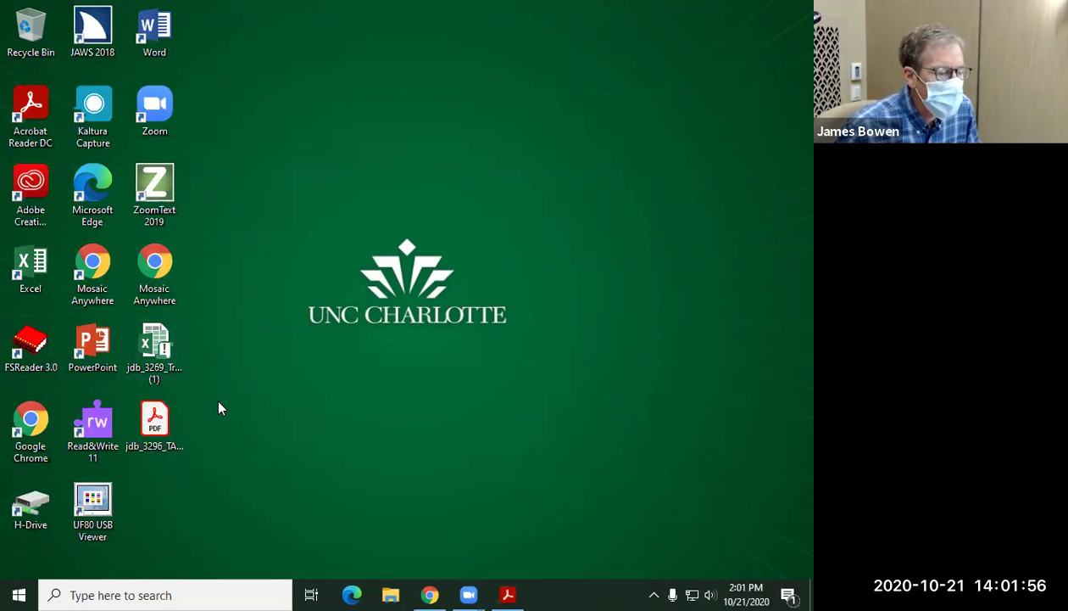
Step: Open the jdb_3269_TrussAnalyzer_F20 (1) workbook from the desktop, keeping its existing magnification
left_click(153, 341)
double_click(153, 341)
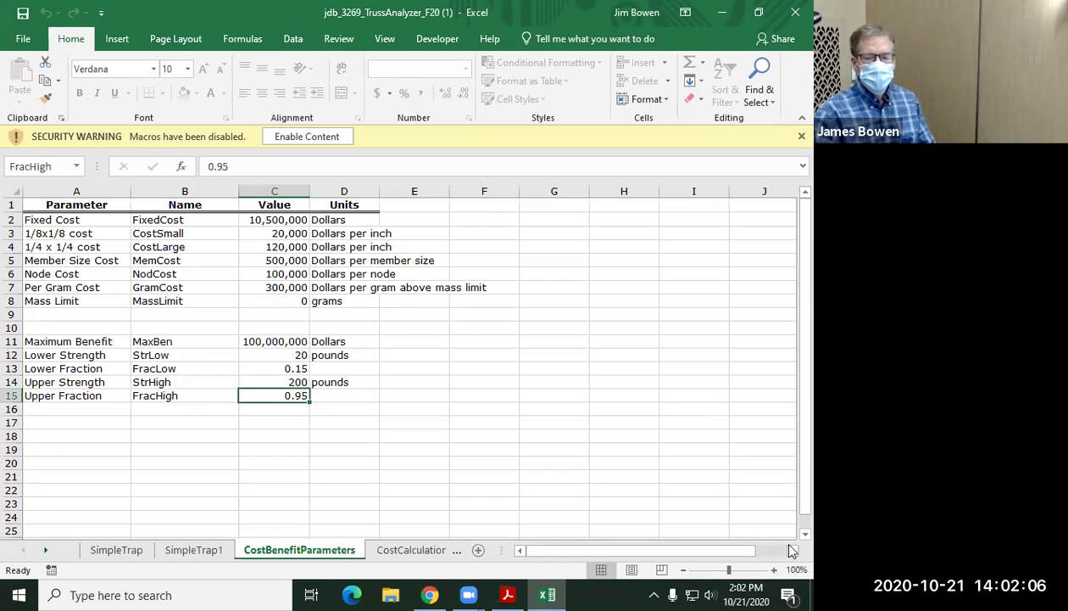
left_click(798, 570)
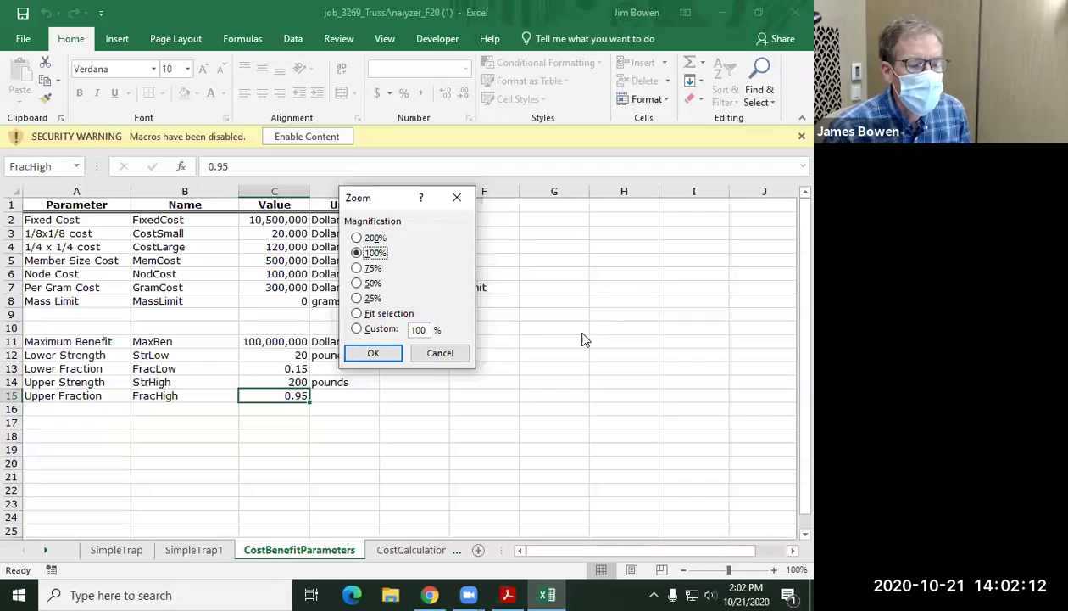
left_click(438, 351)
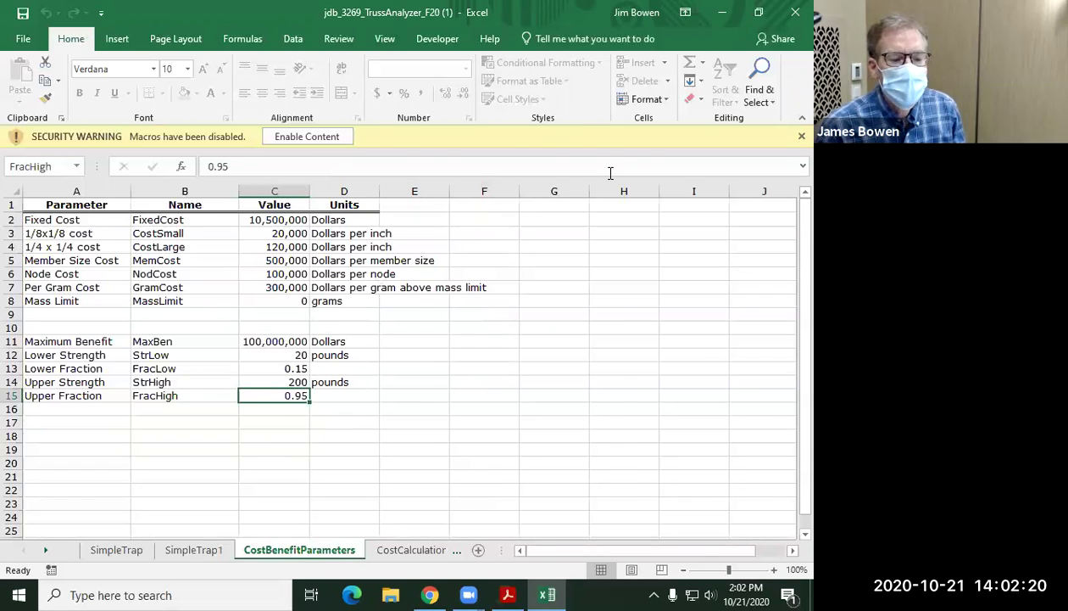
Step: Restore the workbook window from full screen, enlarge it to cover most of the desktop, and enable the blocked macro content
key("super+Down")
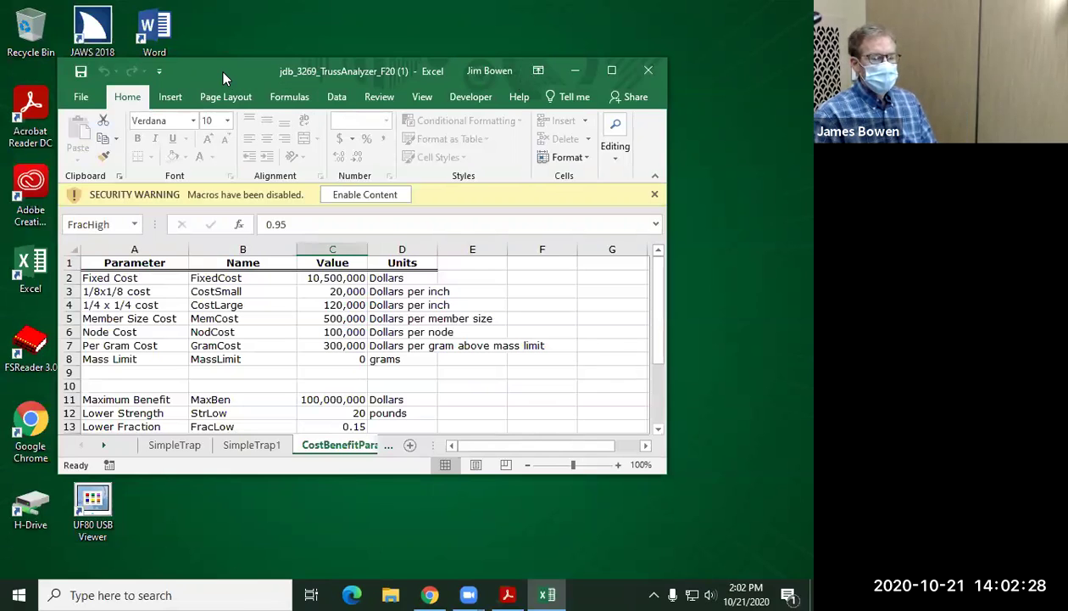
left_click_drag(220, 71, 177, 62)
left_click(325, 185)
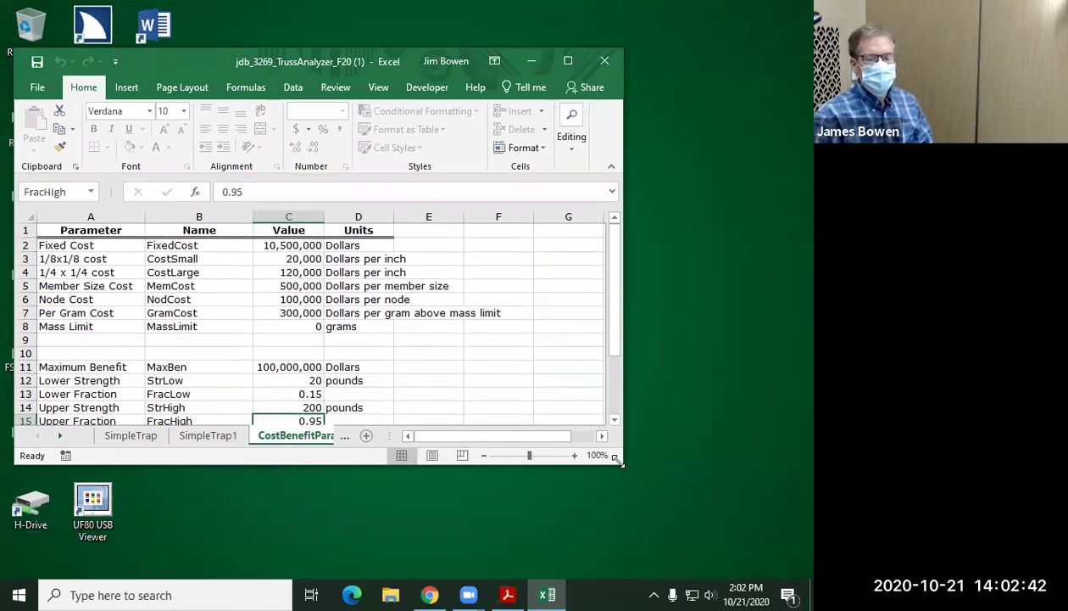
left_click_drag(618, 459, 740, 564)
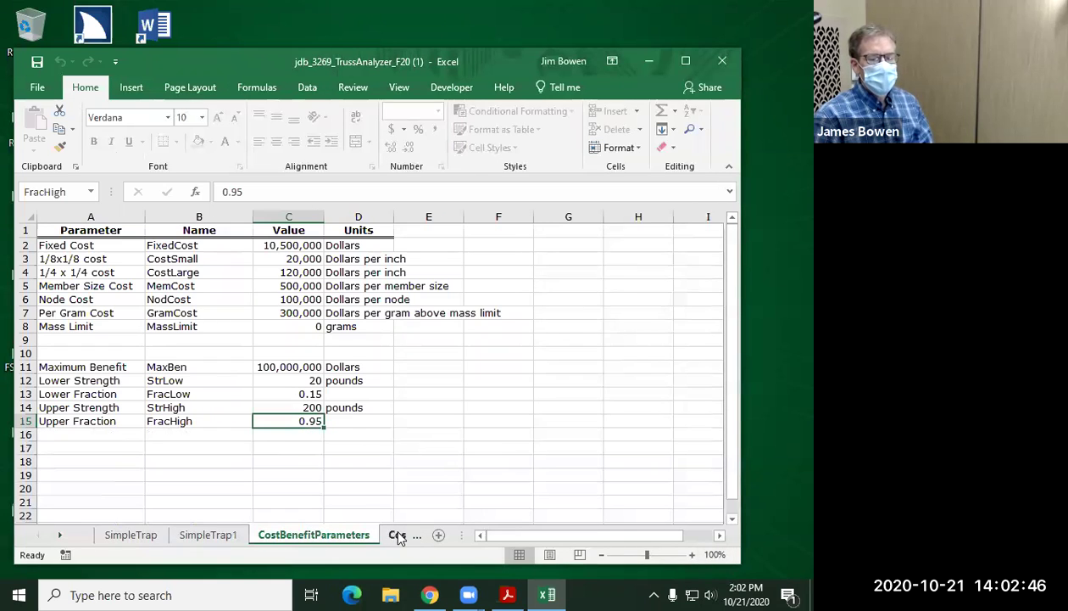
mouse_move(488, 536)
left_mouse_down()
mouse_move(638, 530)
mouse_move(492, 527)
left_mouse_up()
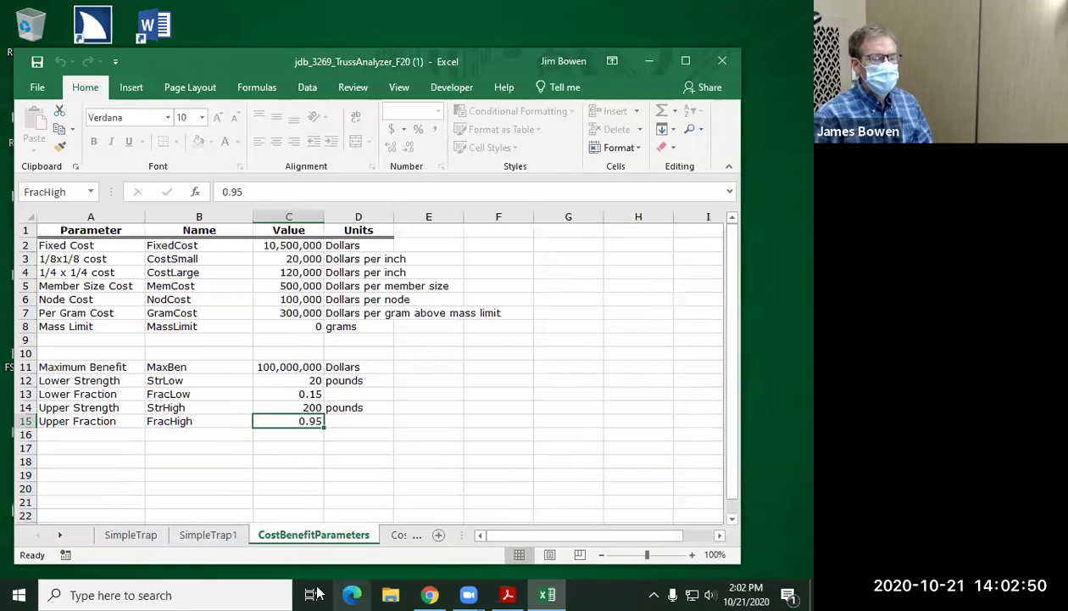
Step: Switch to the SimpleTrap sheet and examine its overall layout, including the node position matrix
left_click(129, 535)
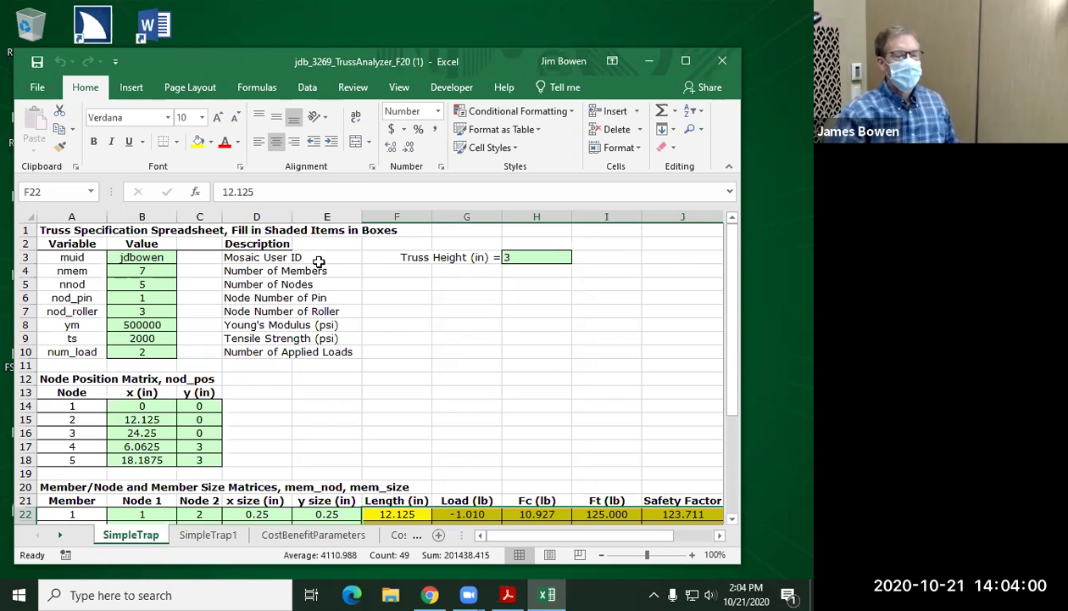
left_click(171, 431)
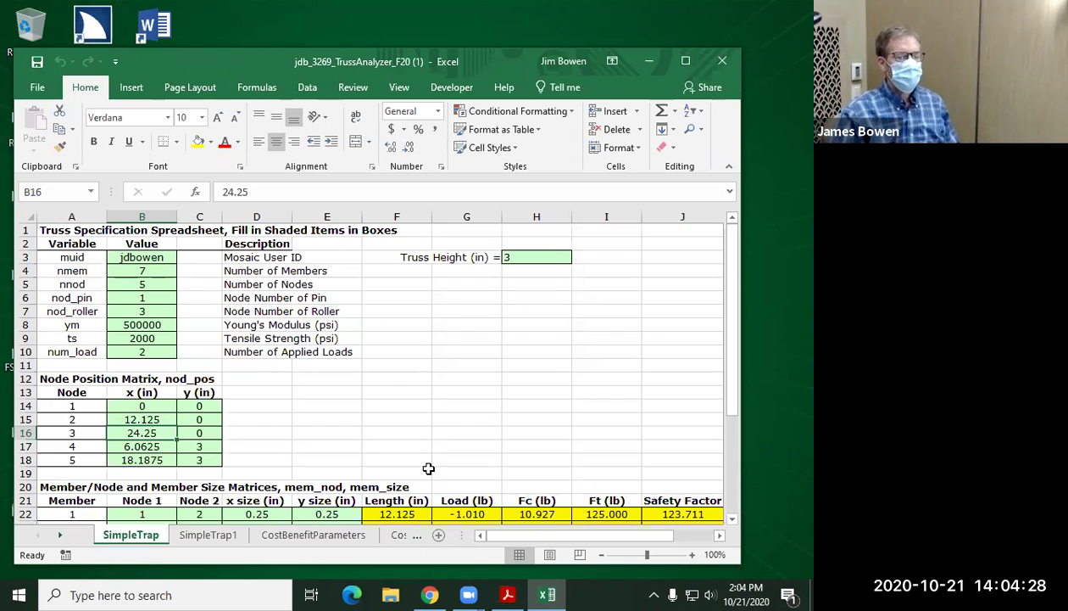
scroll(366, 434, "down", 1)
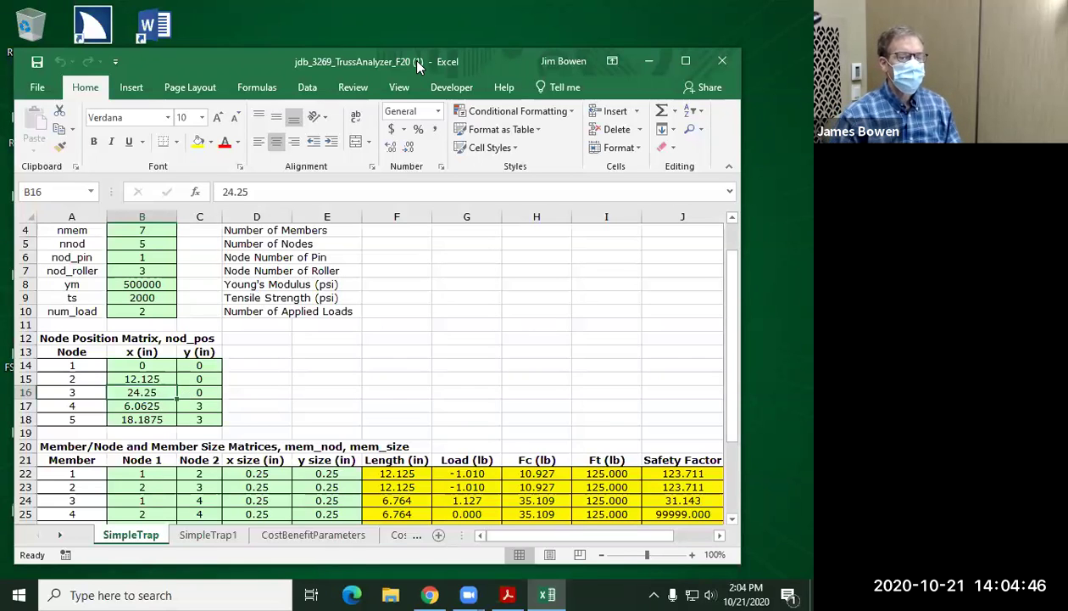
scroll(390, 280, "down", 3)
scroll(382, 353, "up", 4)
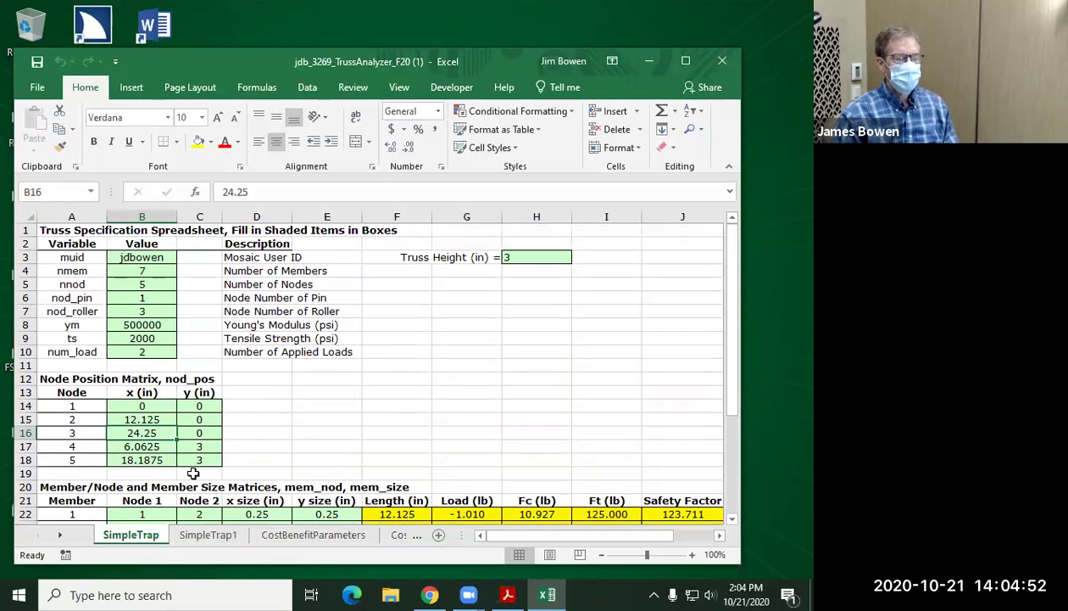
Step: Examine the truss specification values for number of members, number of nodes, and the pin and roller nodes
left_click(141, 269)
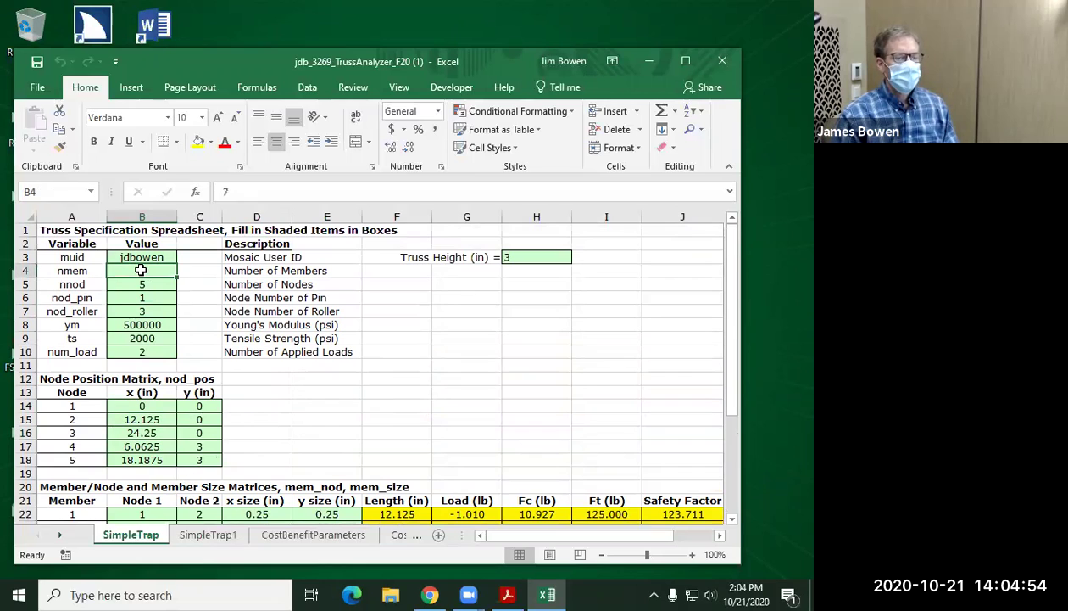
key("Down")
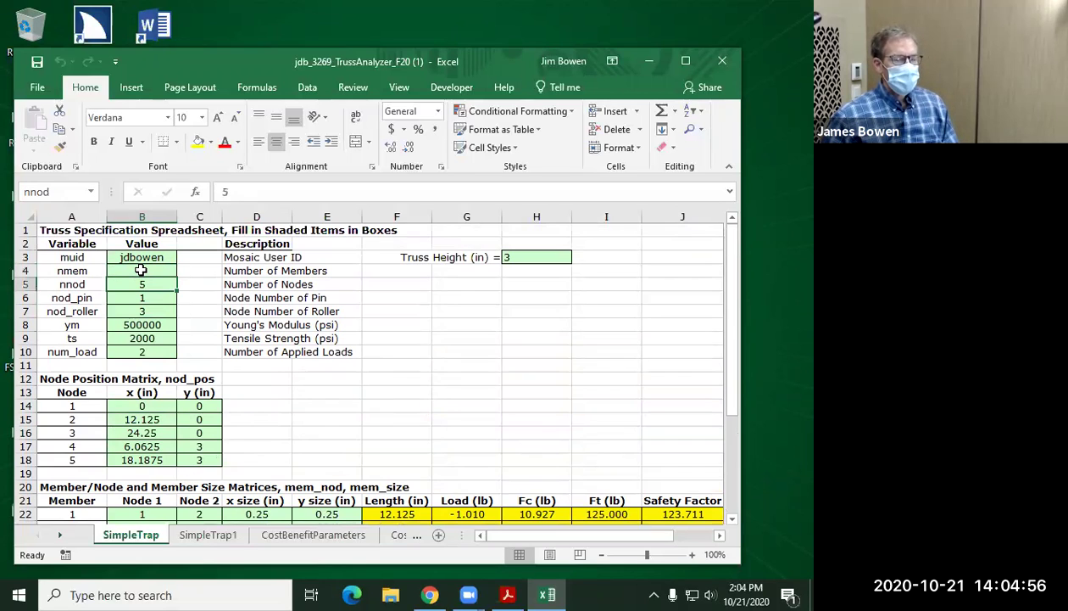
left_click(141, 270)
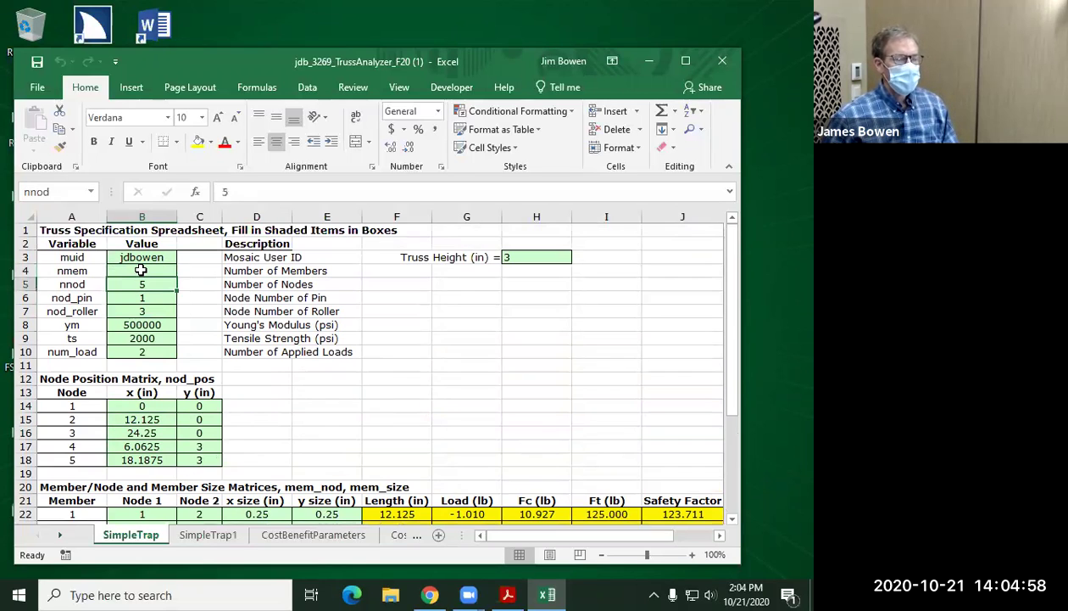
key("Down")
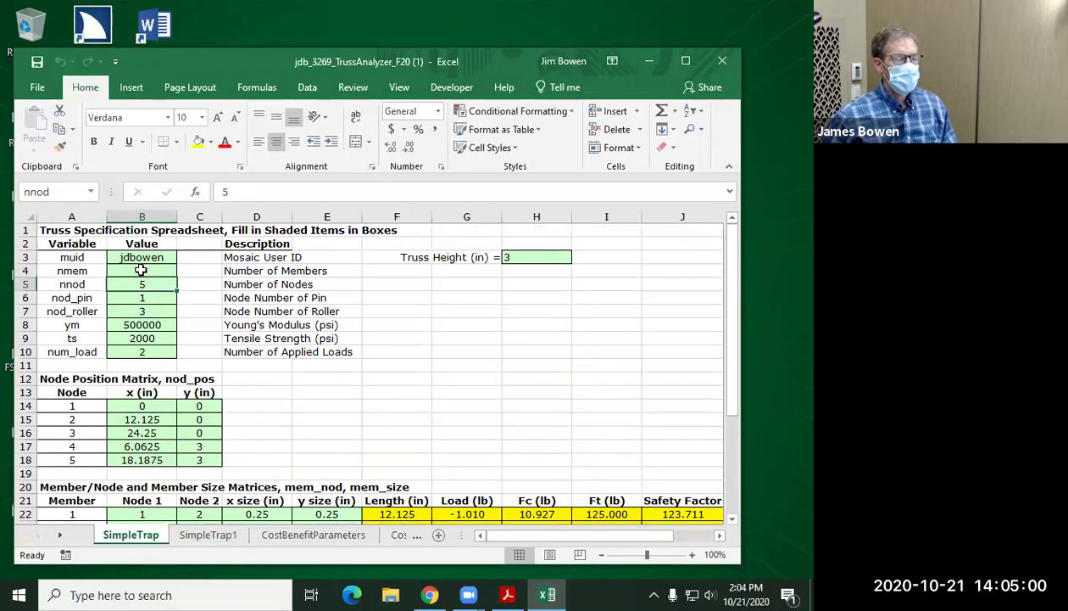
key("Down")
key("Down")
key("Up")
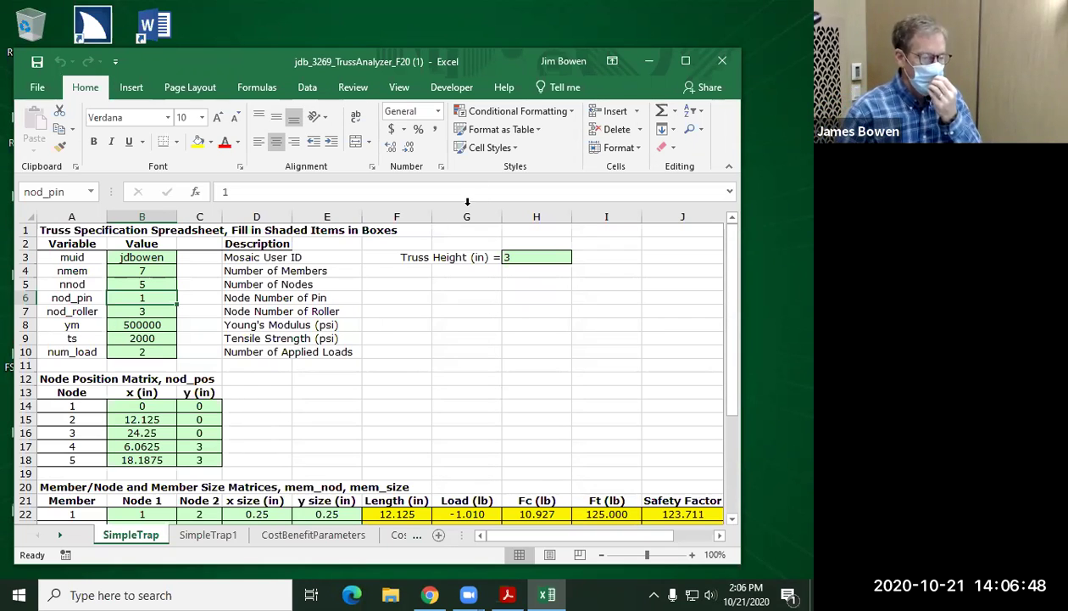
Step: Examine the node positions and the member/node and member size matrices through to member 7
scroll(248, 433, "down", 1)
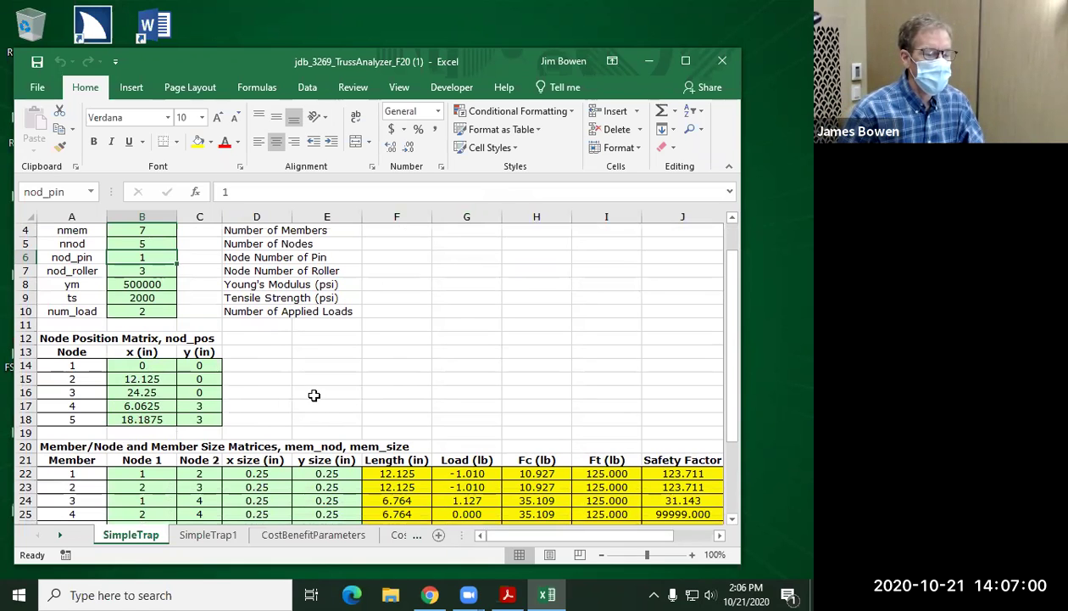
scroll(314, 395, "down", 1)
scroll(314, 395, "up", 2)
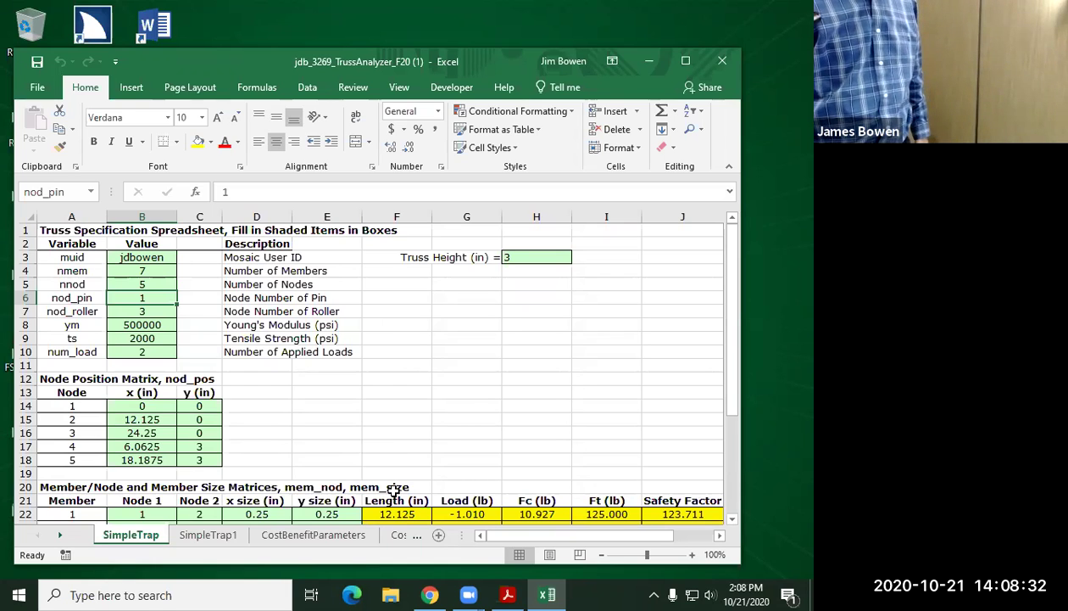
scroll(392, 373, "down", 3)
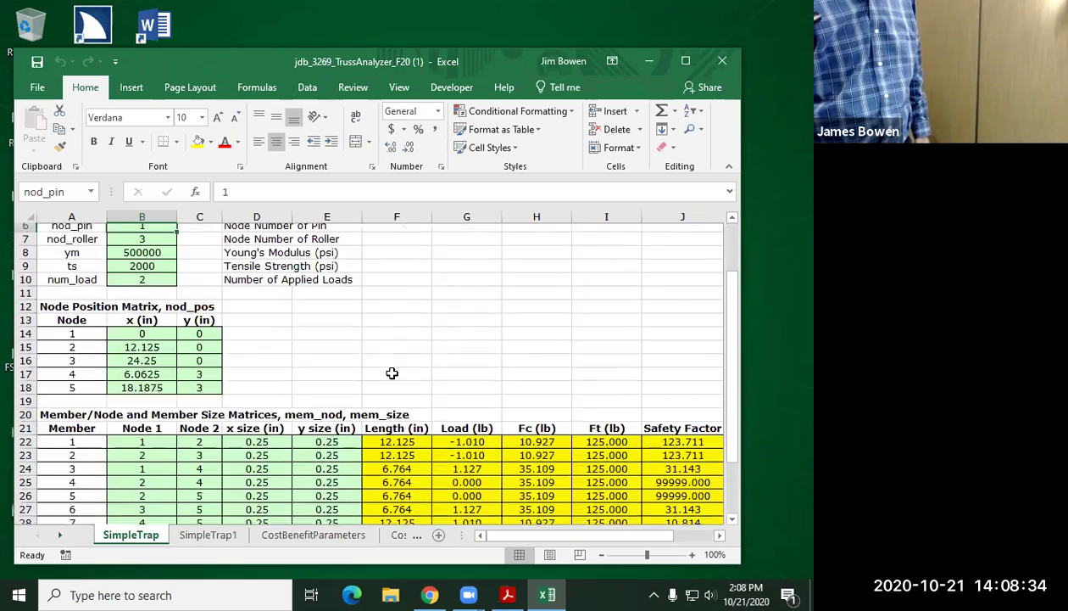
scroll(386, 367, "down", 1)
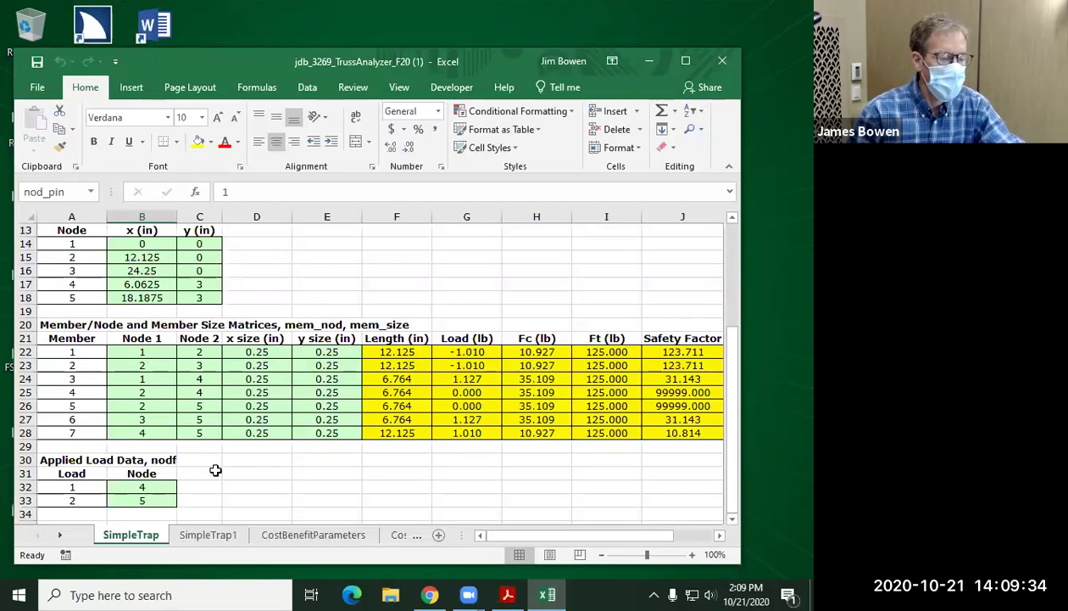
left_click(122, 432)
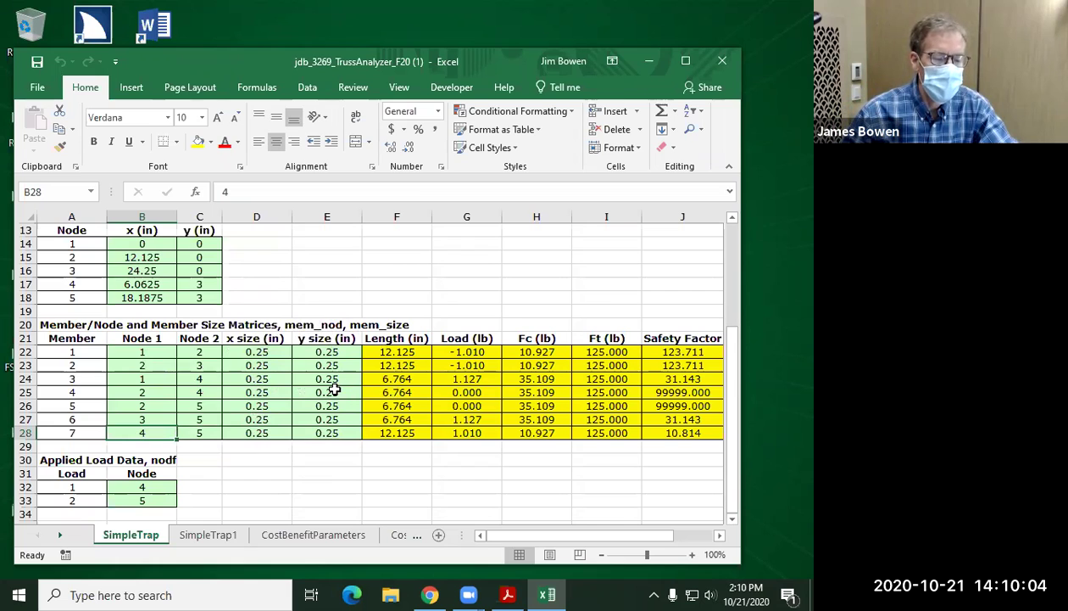
Step: Clear the contents of the yellow result cells F22:L28, from Length to NumLarge for all seven members
left_click_drag(392, 352, 573, 438)
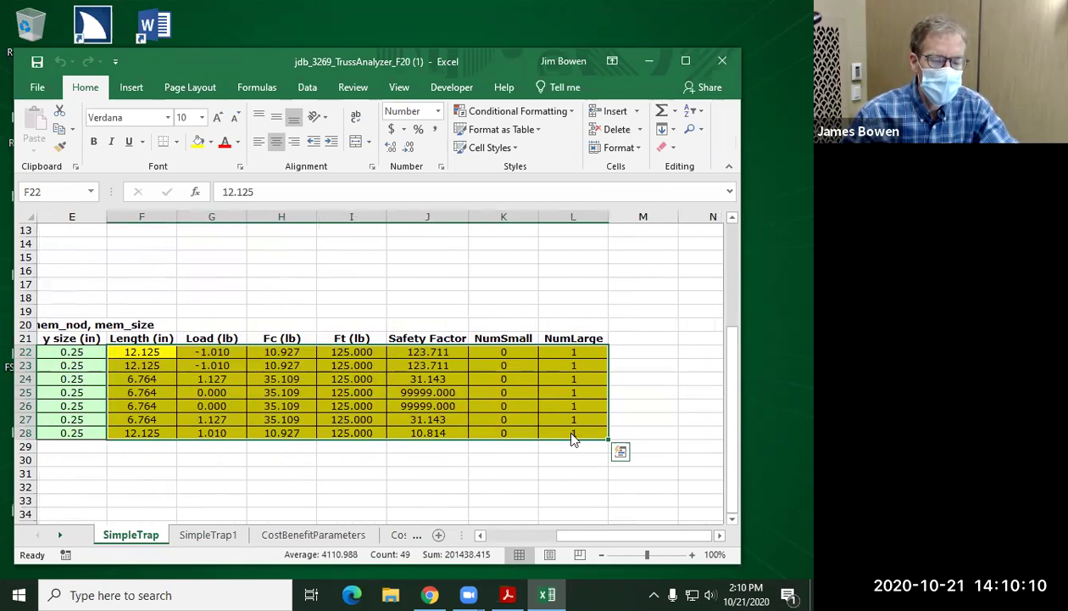
right_click(573, 439)
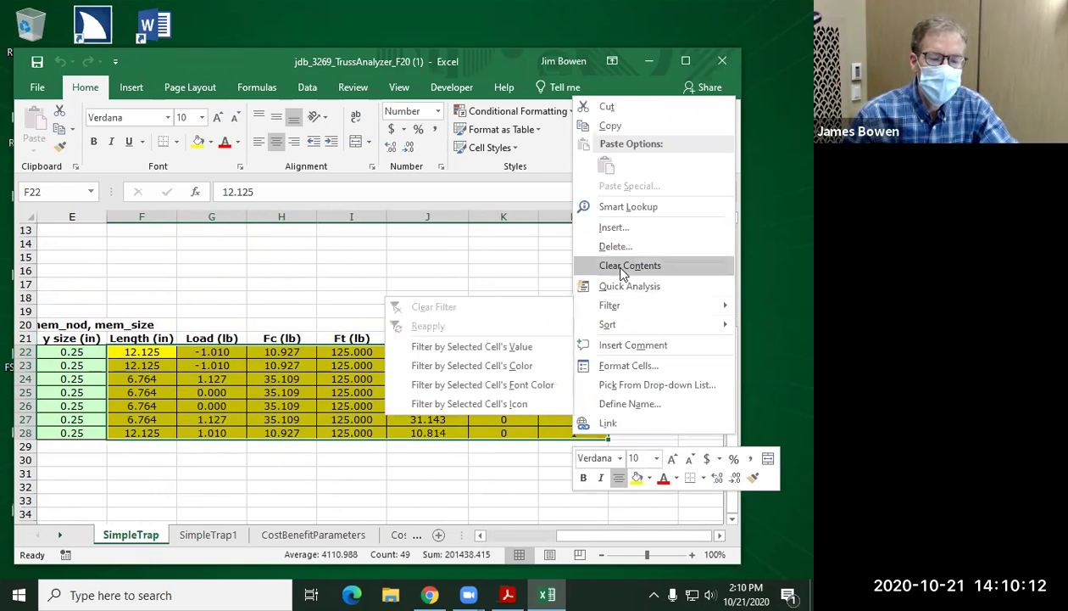
left_click(625, 267)
left_click_drag(647, 535, 399, 540)
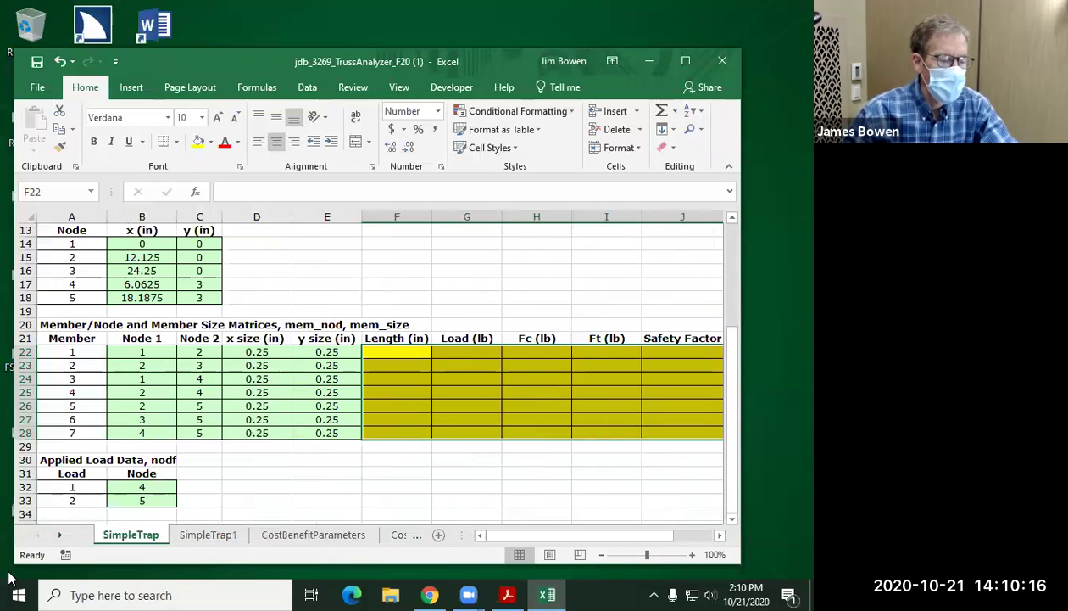
Step: Examine the applied load data below the member matrix and the input blocks above the cleared results
scroll(179, 446, "down", 3)
scroll(194, 430, "up", 4)
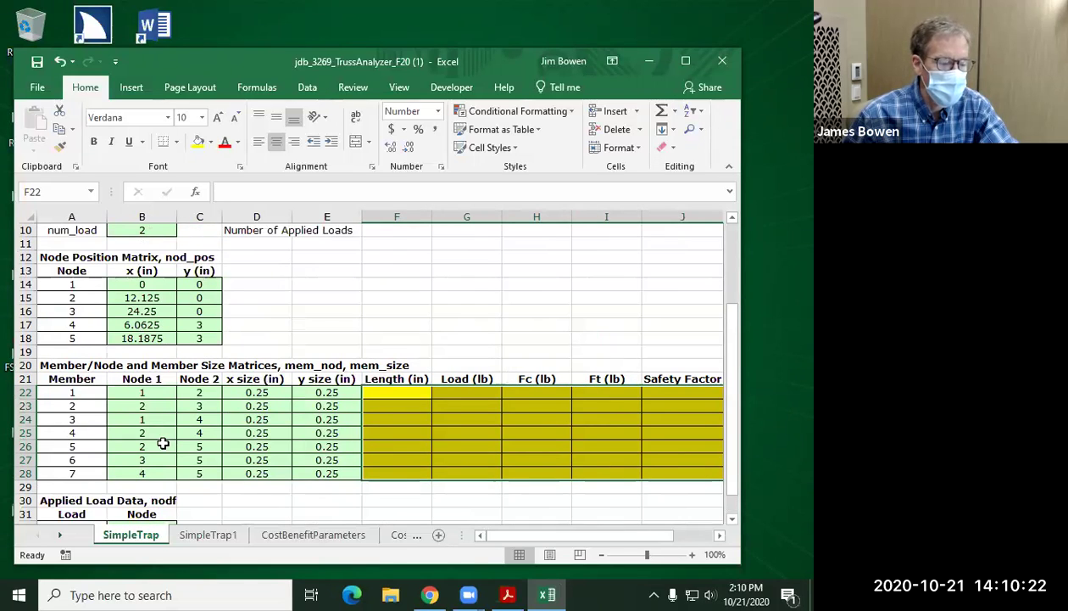
scroll(198, 435, "down", 3)
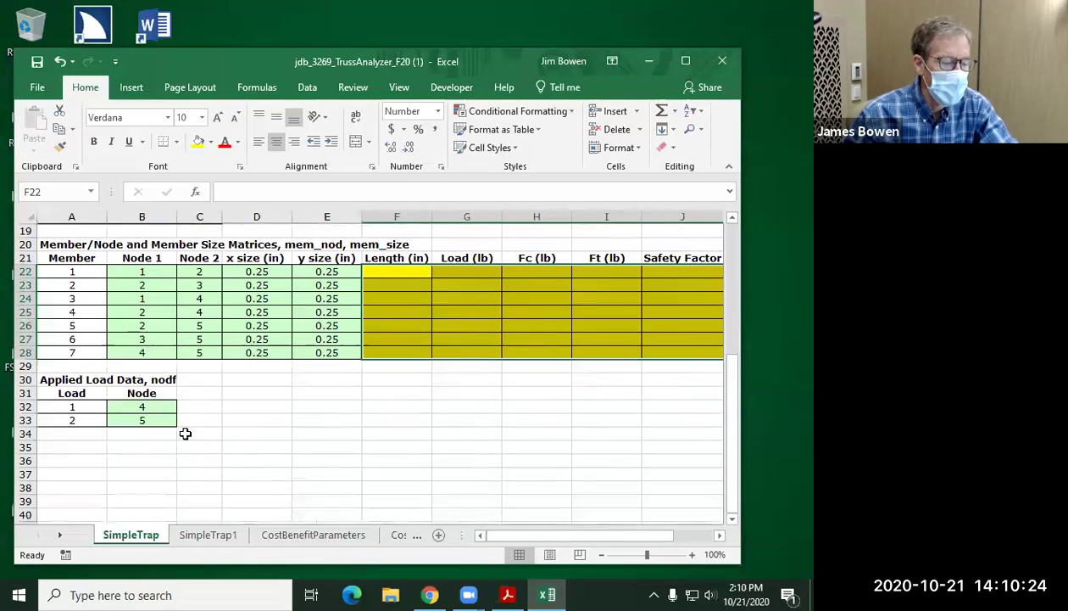
scroll(161, 435, "up", 1)
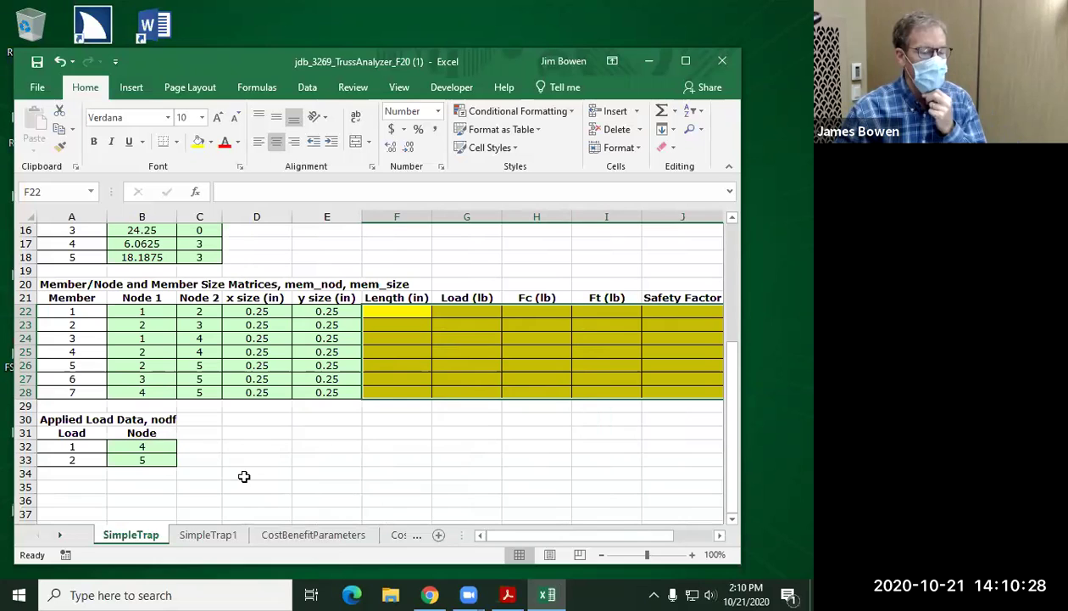
scroll(156, 477, "down", 1)
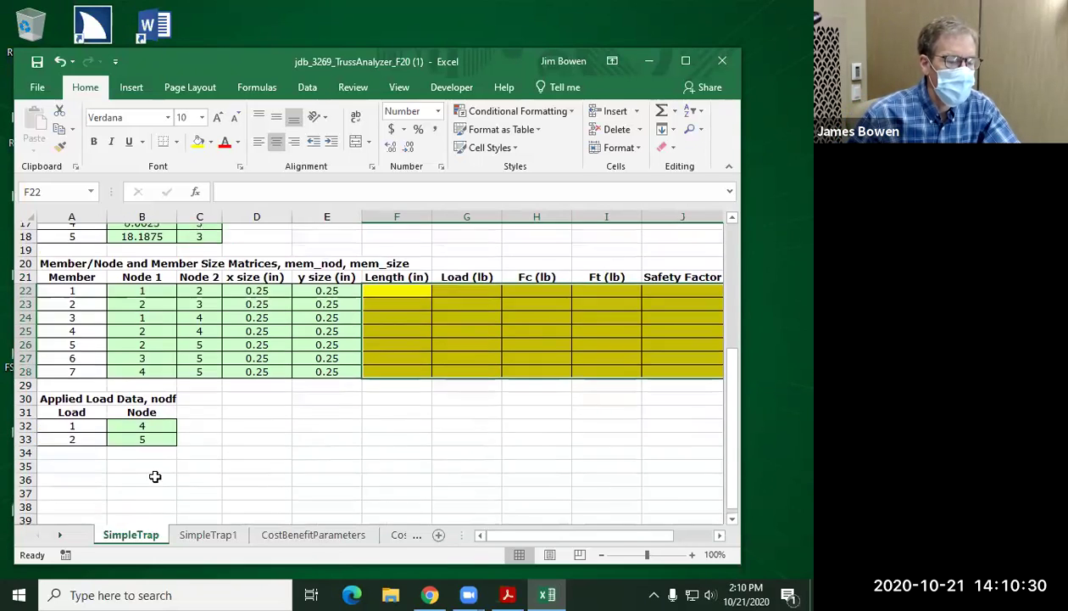
scroll(156, 476, "up", 5)
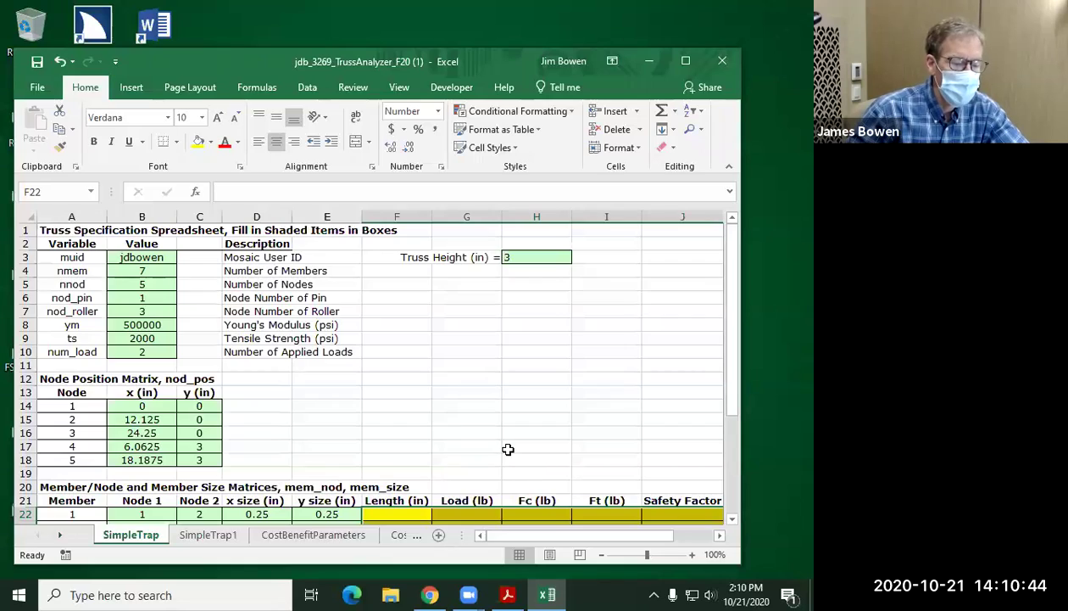
scroll(503, 446, "down", 3)
scroll(494, 443, "up", 3)
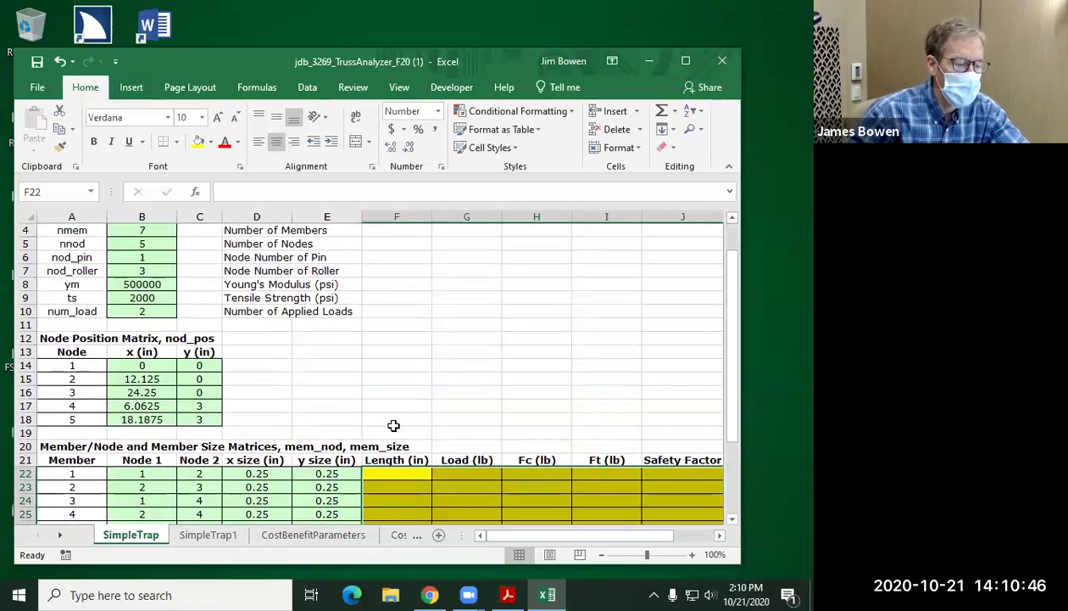
Step: Compare the number of applied loads with the applied load node list, and highlight the Young's modulus and tensile strength values
left_click(155, 350)
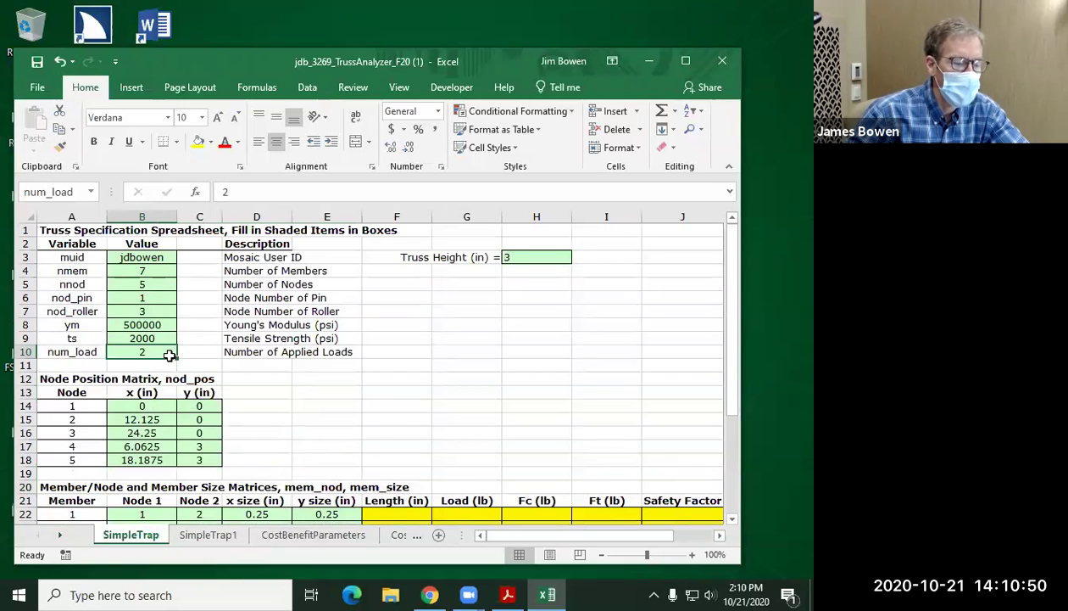
scroll(165, 361, "down", 4)
scroll(163, 365, "down", 2)
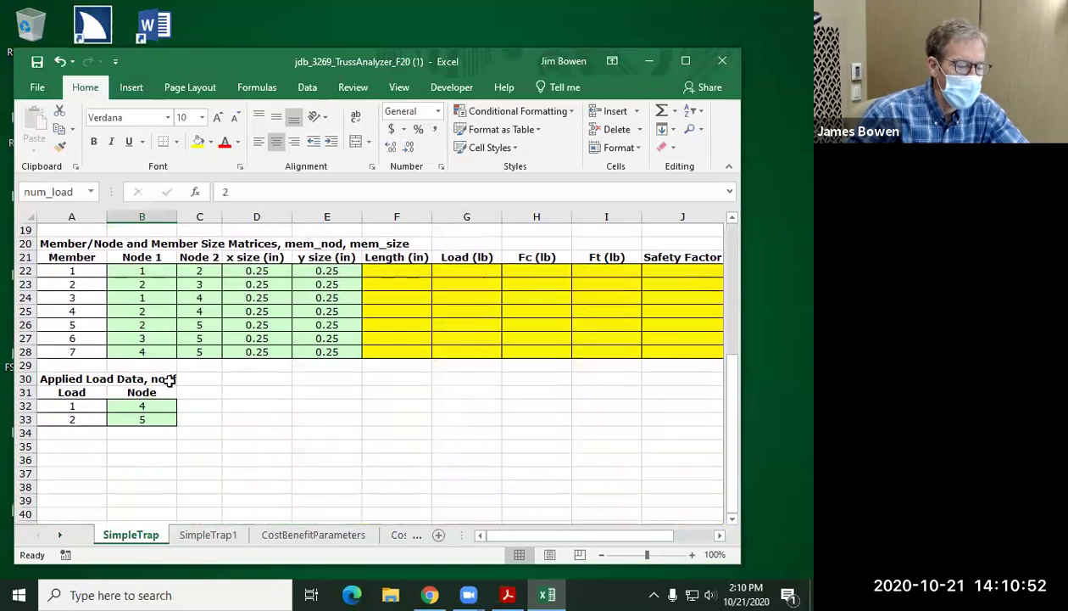
left_click(155, 409)
left_click(155, 421)
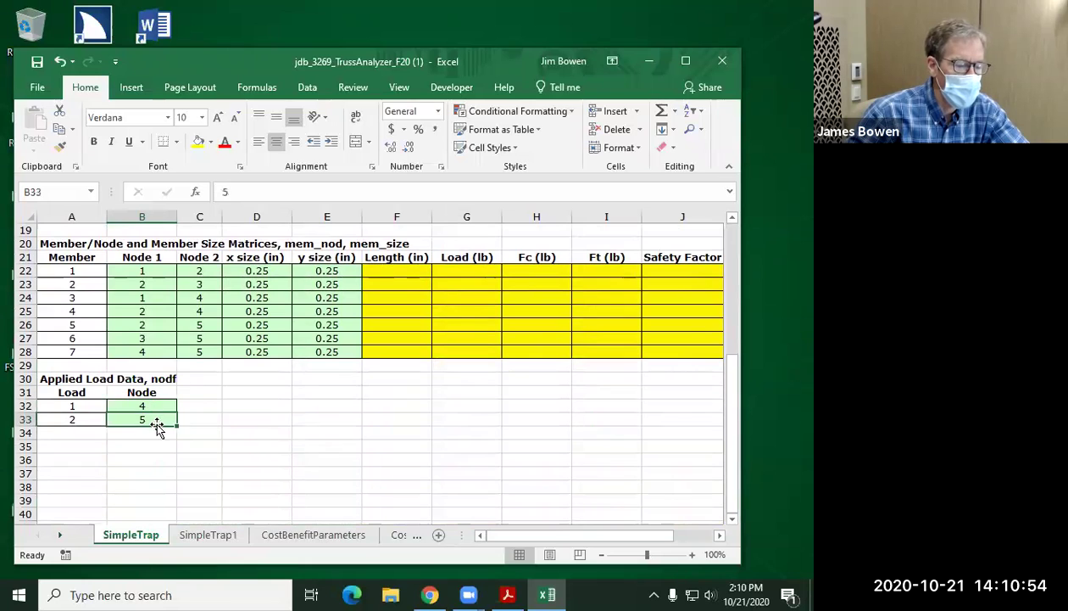
scroll(191, 391, "up", 4)
scroll(199, 392, "up", 2)
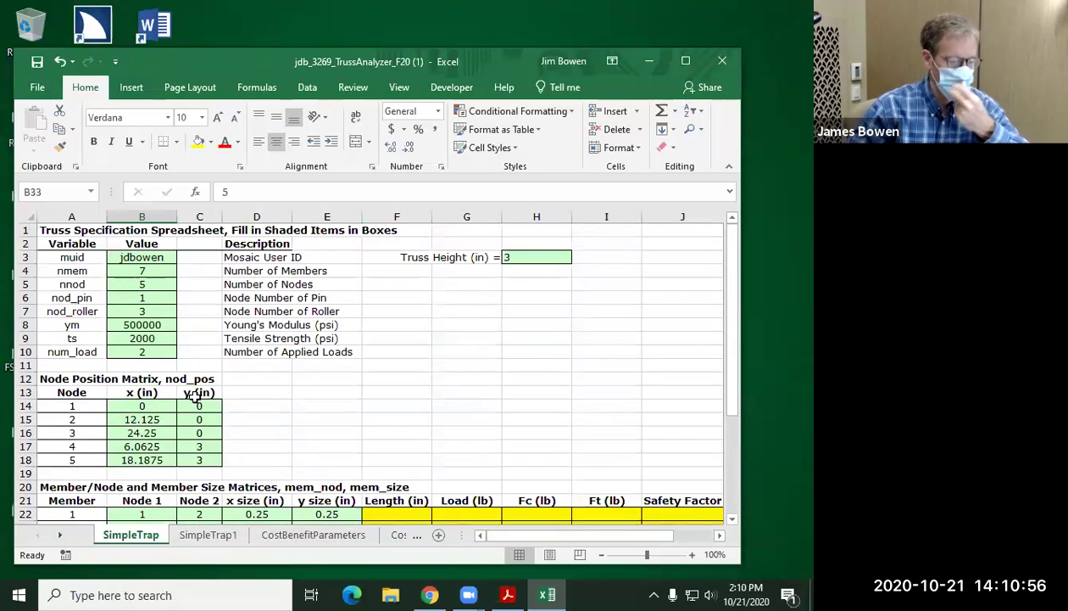
left_click_drag(161, 321, 168, 338)
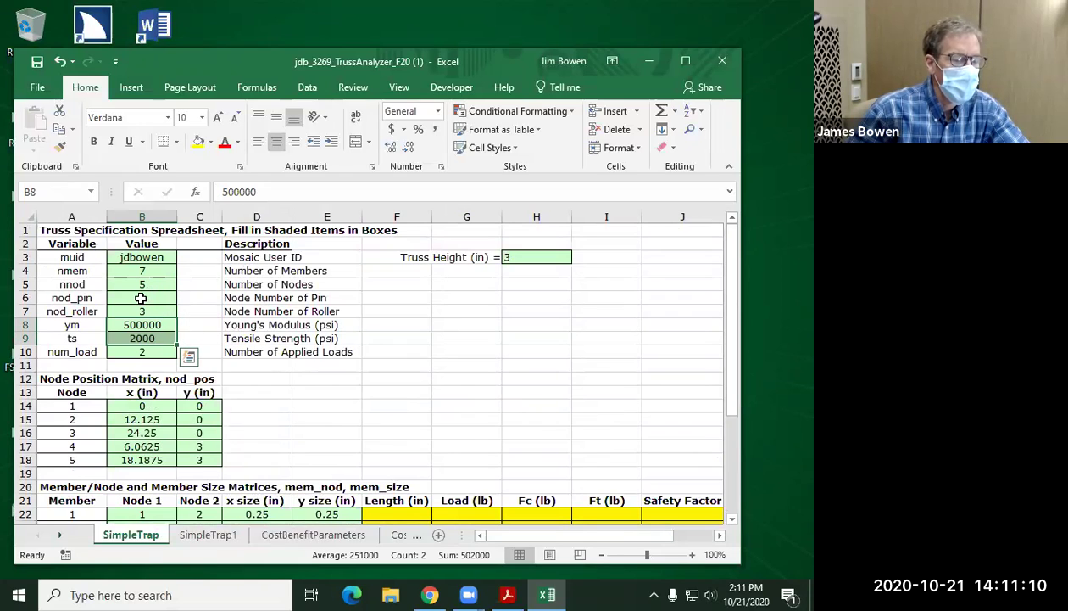
Step: Highlight the pin and roller node numbers, and examine the node positions, member matrices and applied load data
left_click_drag(141, 297, 143, 312)
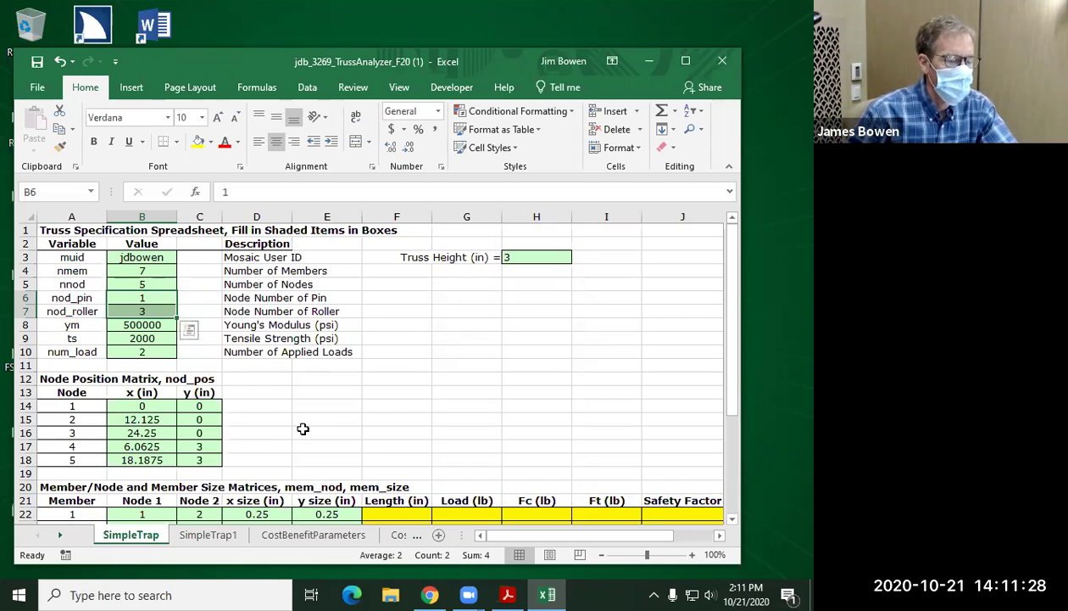
scroll(301, 426, "down", 2)
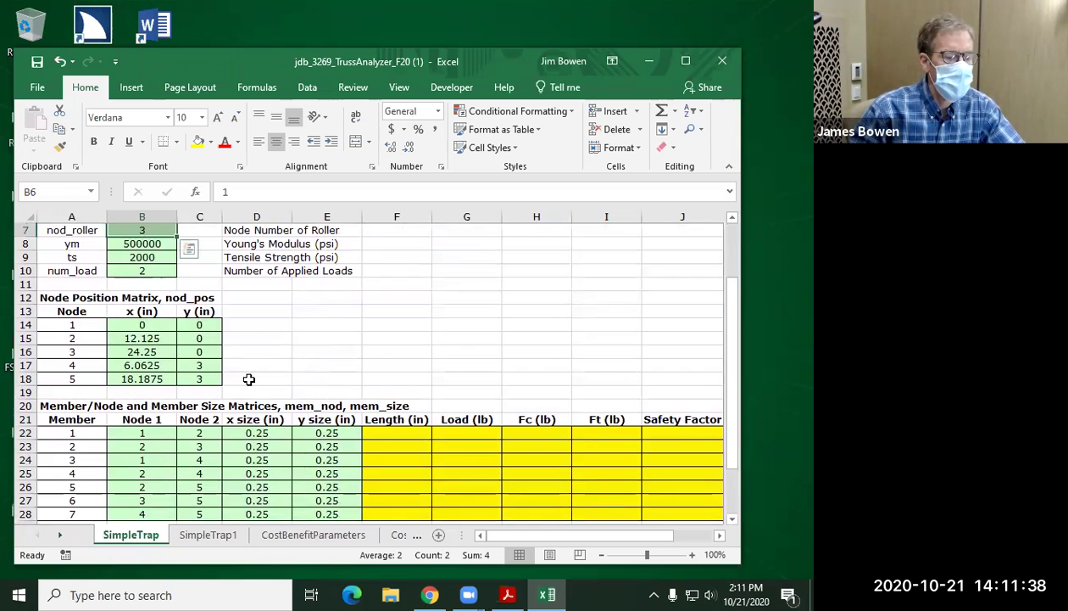
scroll(247, 374, "down", 2)
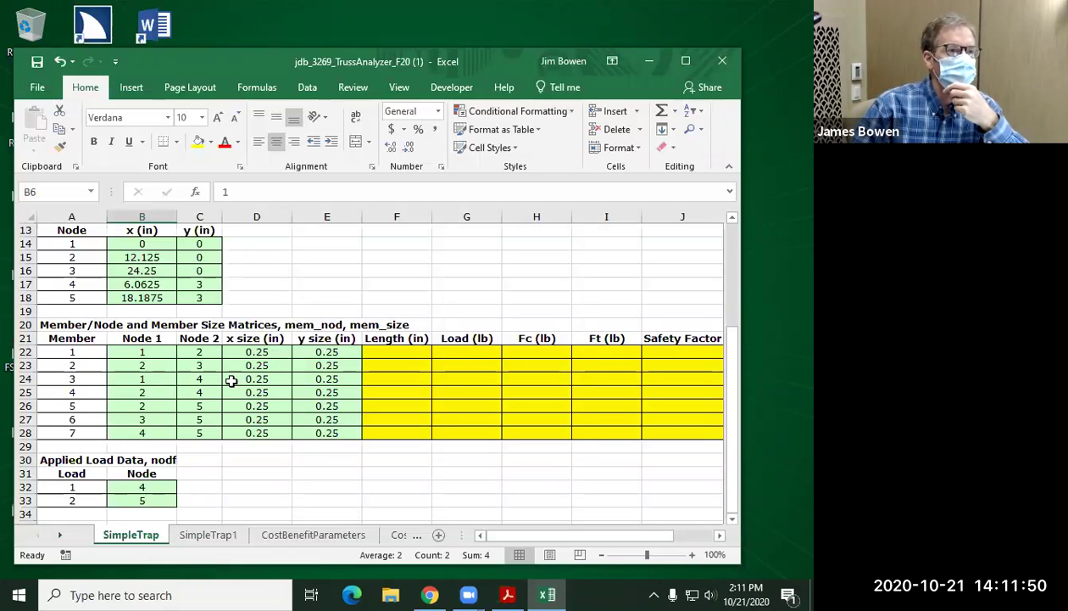
scroll(286, 330, "up", 1)
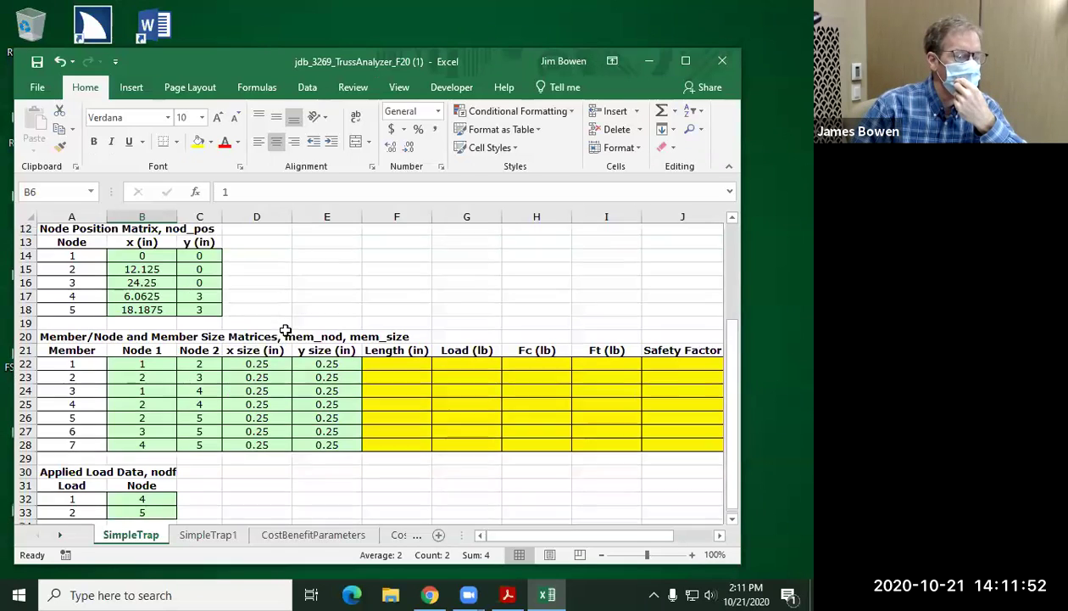
scroll(286, 330, "up", 3)
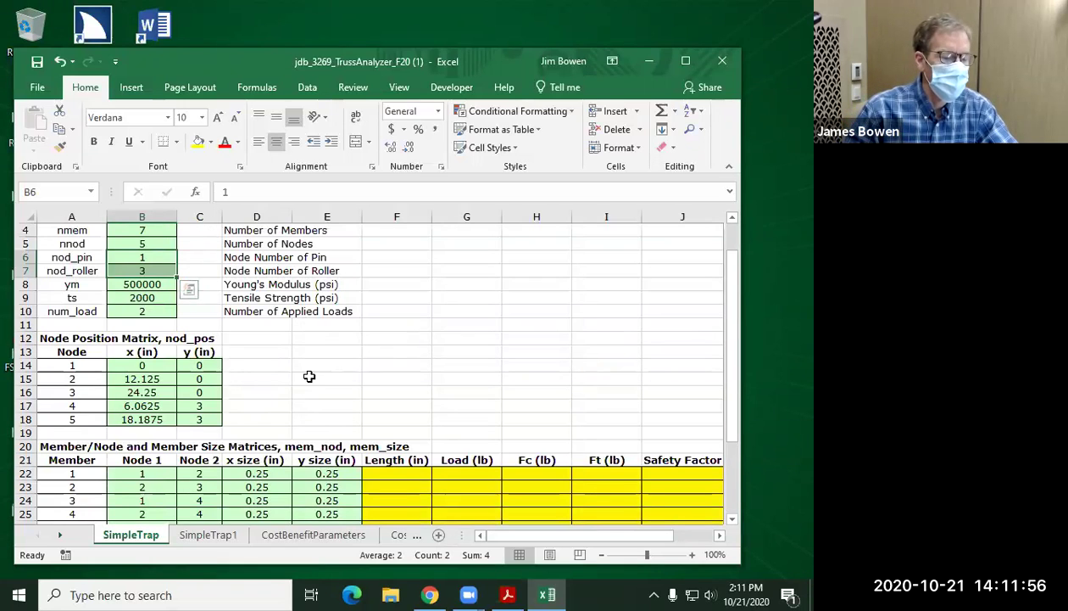
scroll(310, 376, "up", 1)
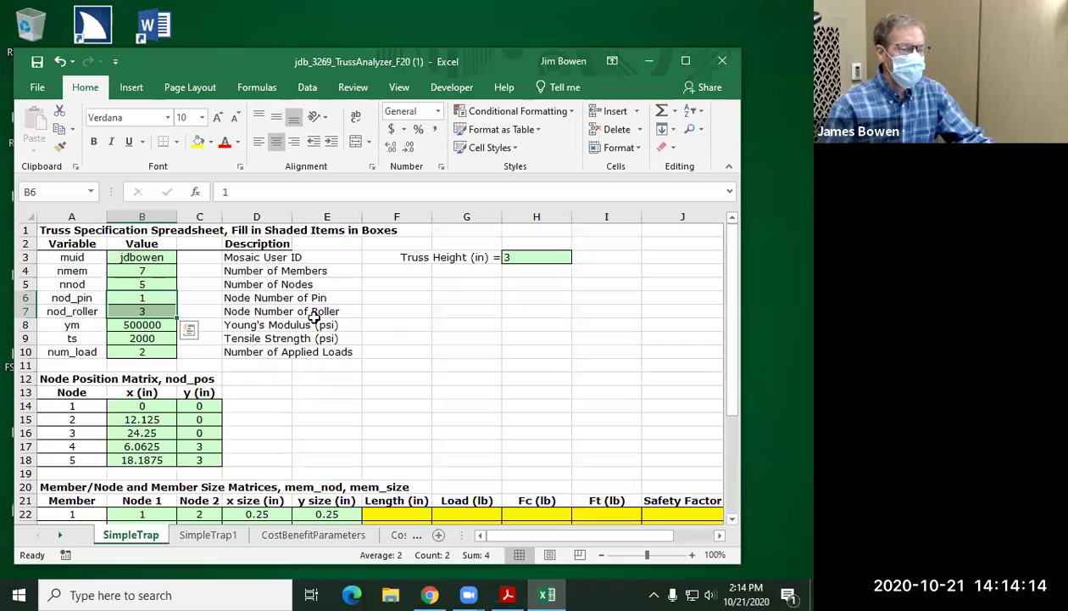
Step: Set the number of members to 9 and the number of nodes to 6
left_click(143, 269)
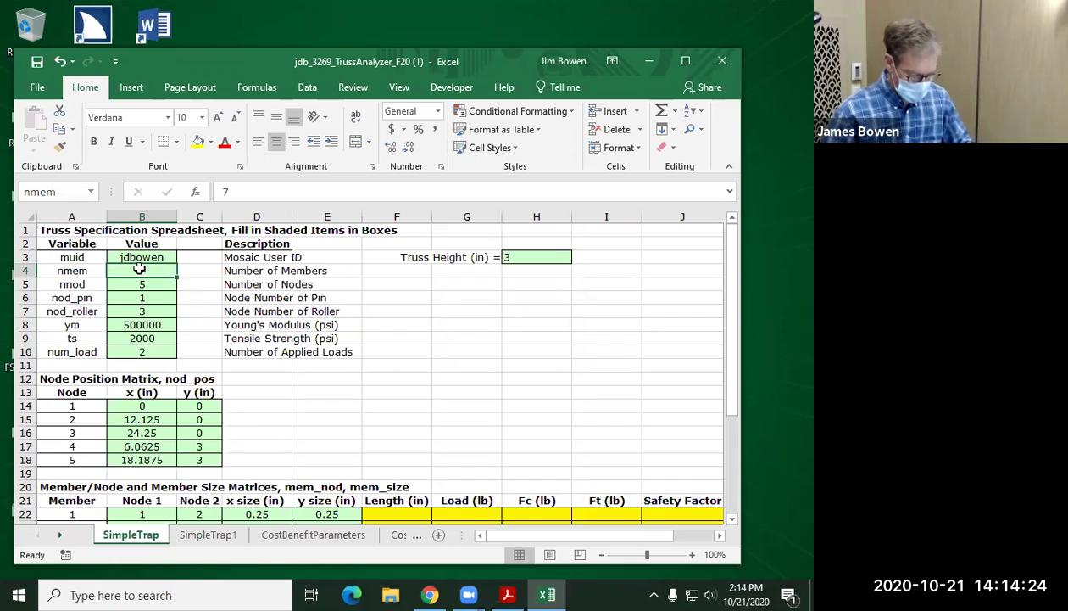
key("Return")
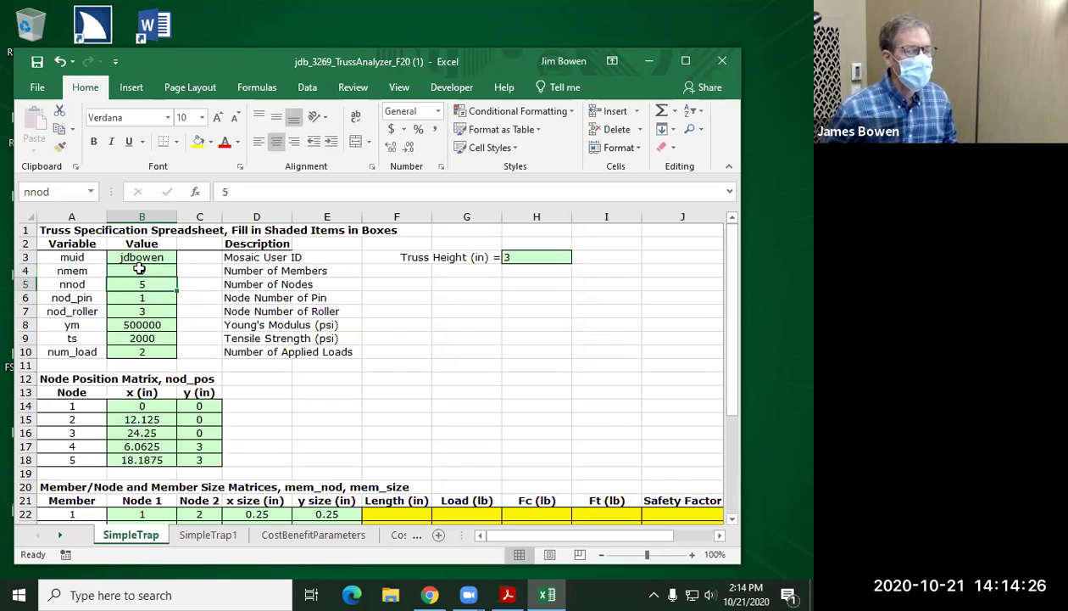
type("6")
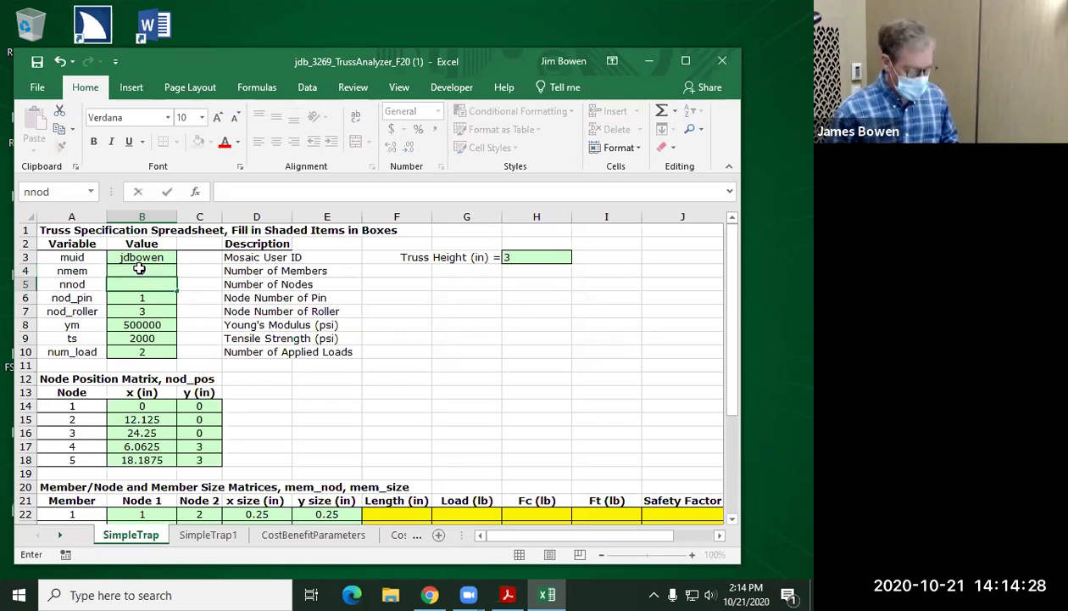
key("Return")
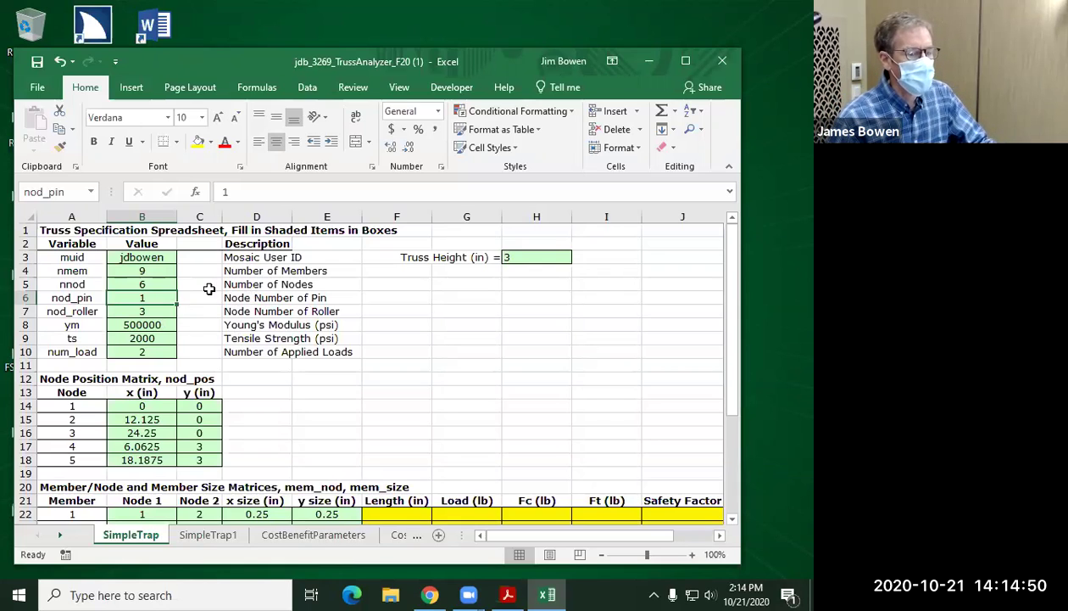
Step: Insert a row above the last node in the node position matrix, and number the new row 5 and the last row 6
scroll(155, 441, "down", 1)
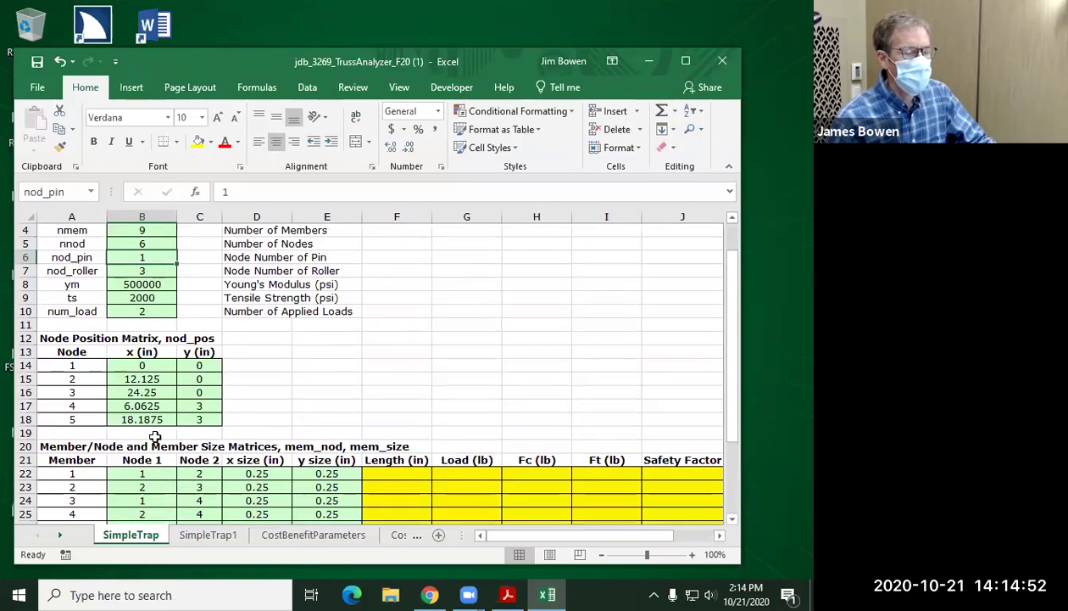
scroll(155, 446, "up", 1)
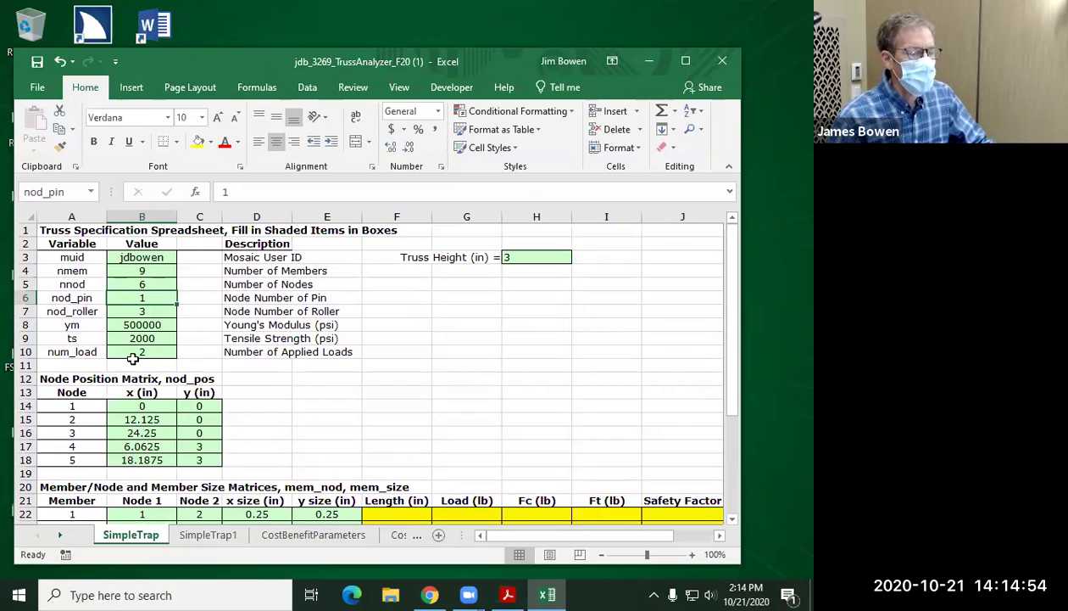
left_click(21, 459)
right_click(22, 462)
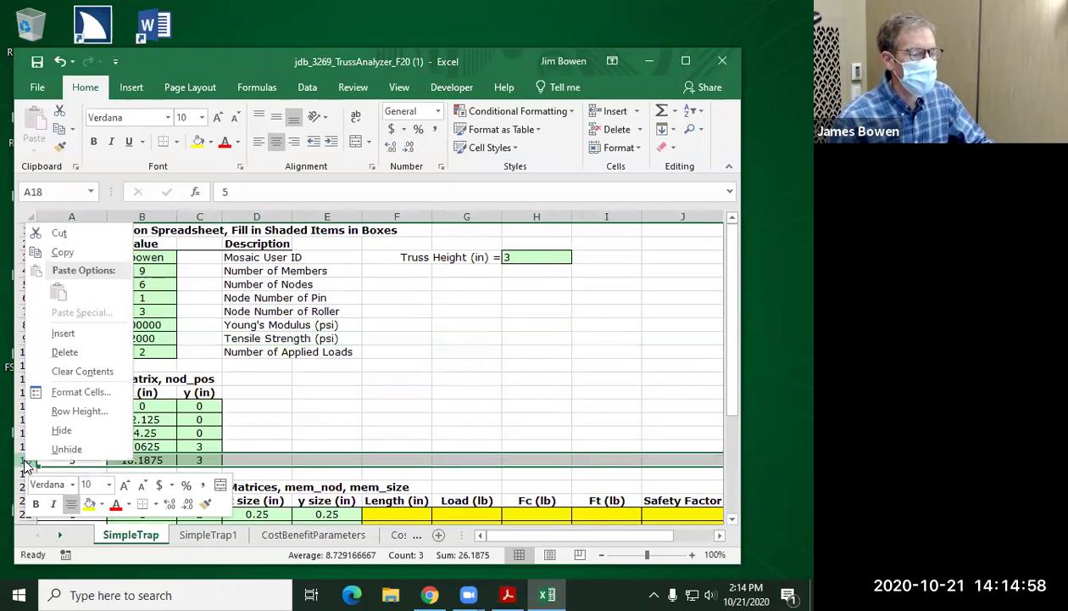
left_click(59, 333)
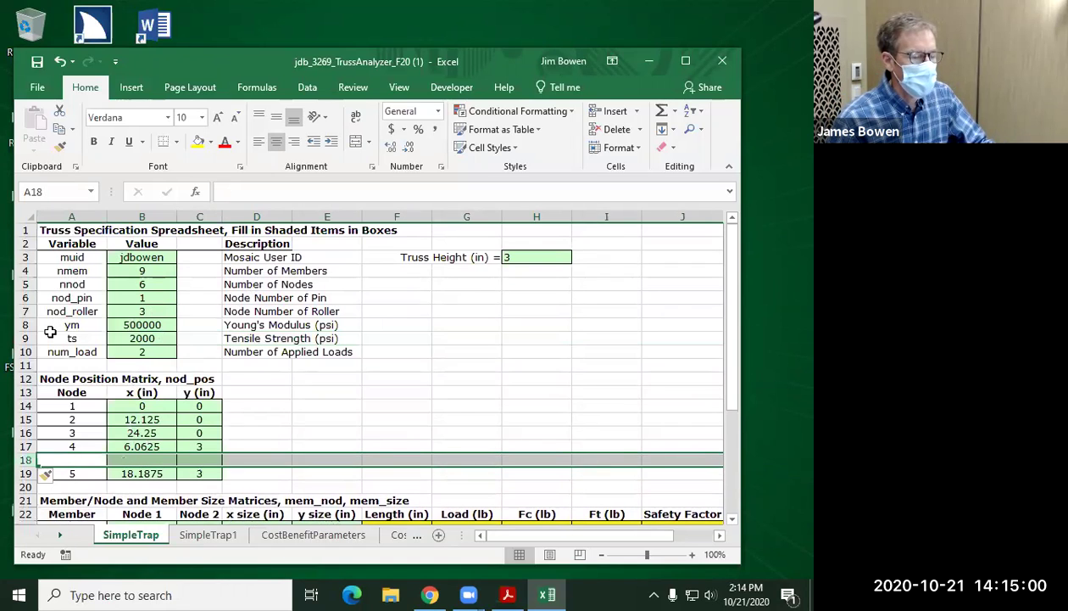
left_click(75, 458)
type("4")
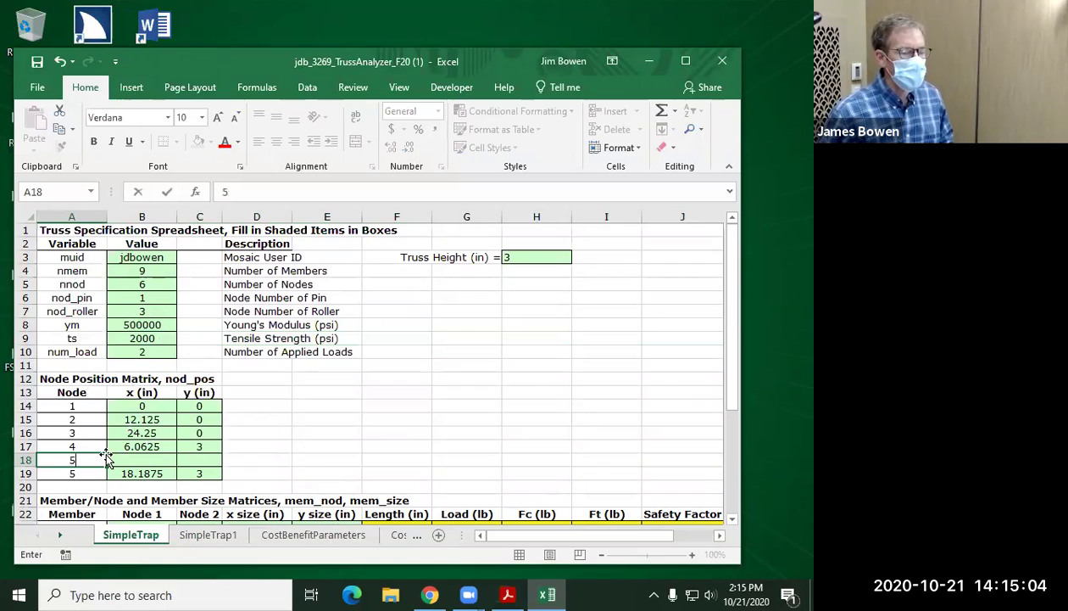
key("Return")
type("7")
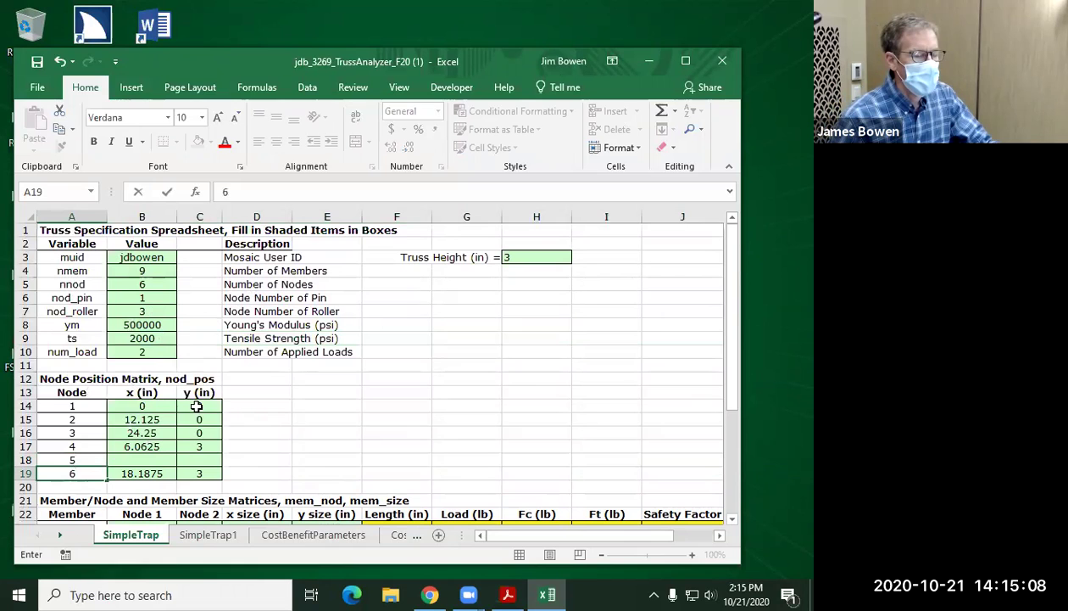
Step: Insert two blank rows above member 7 in the member/node and member size matrices
scroll(127, 287, "down", 4)
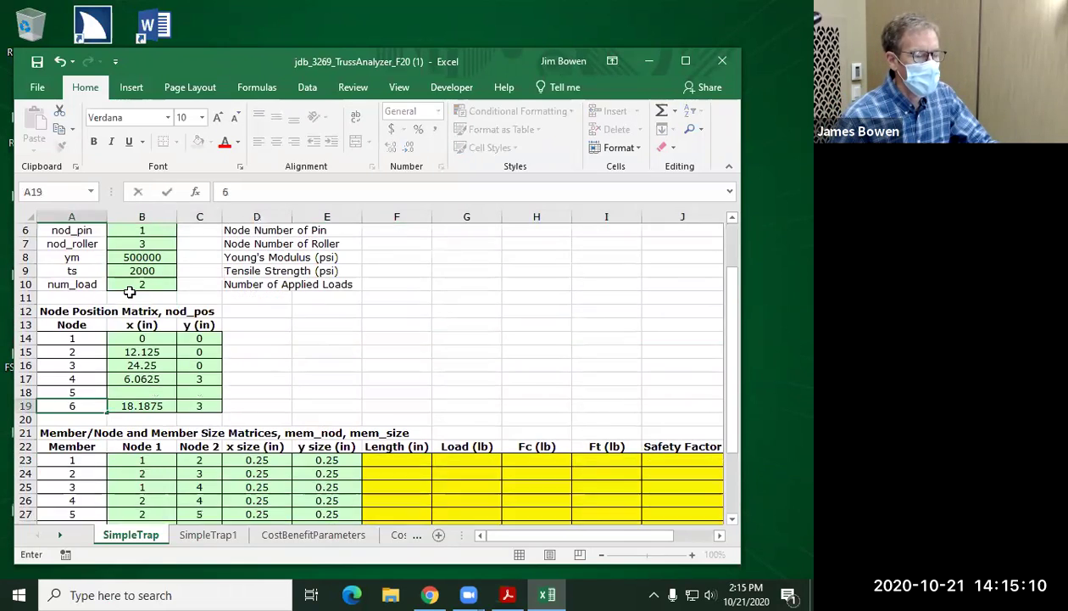
scroll(125, 289, "down", 1)
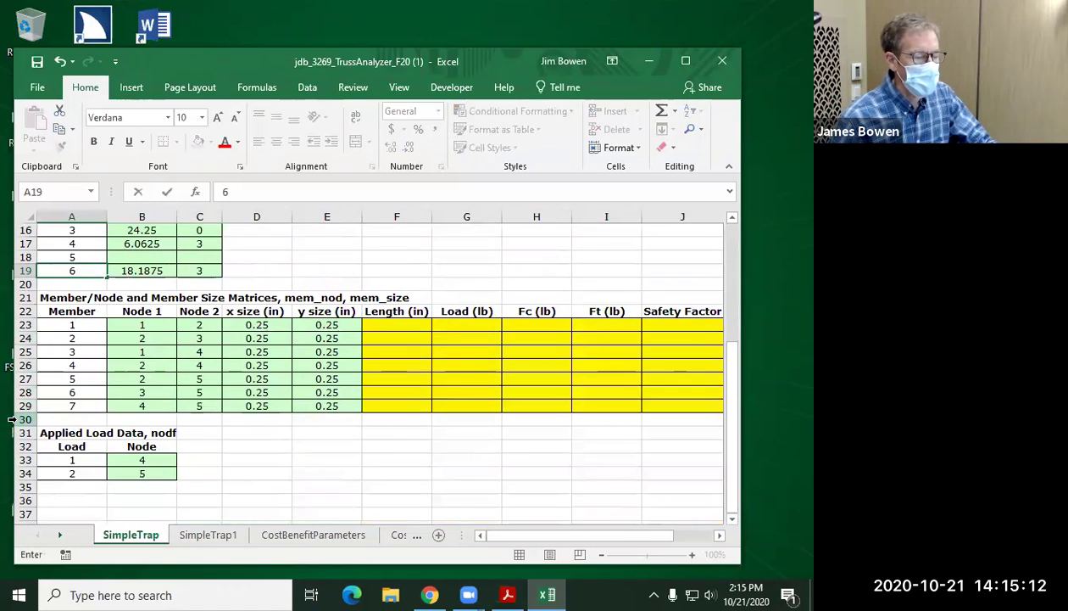
left_click(20, 406)
right_click(21, 405)
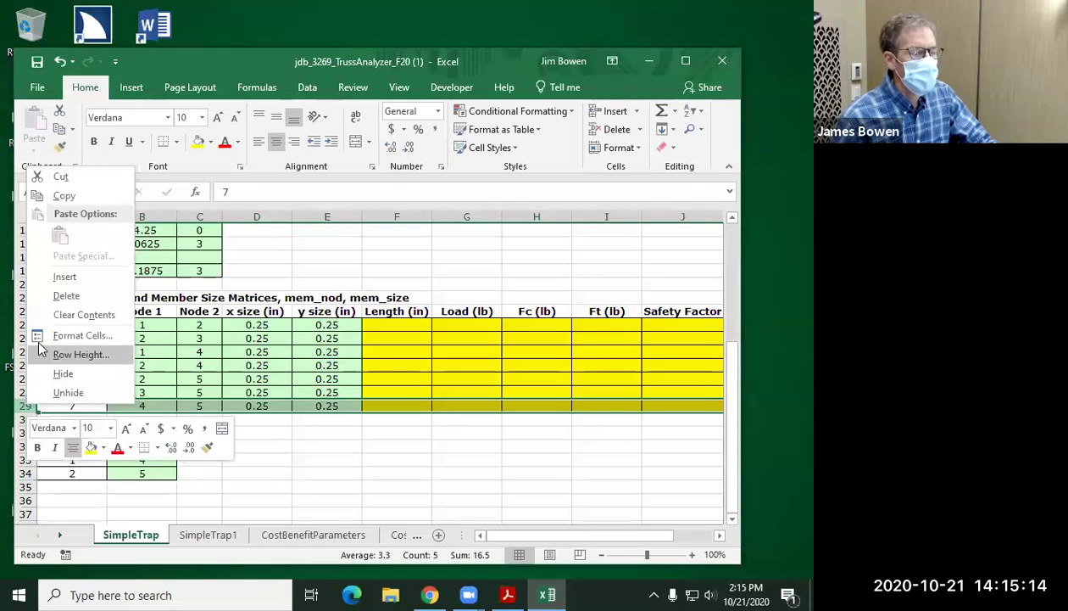
left_click(38, 278)
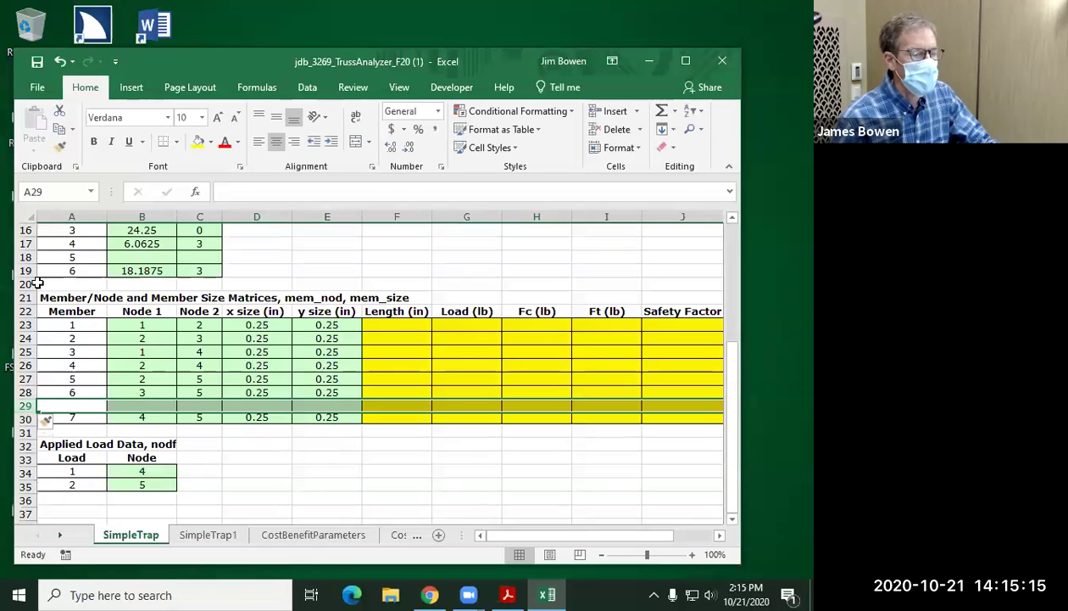
right_click(18, 400)
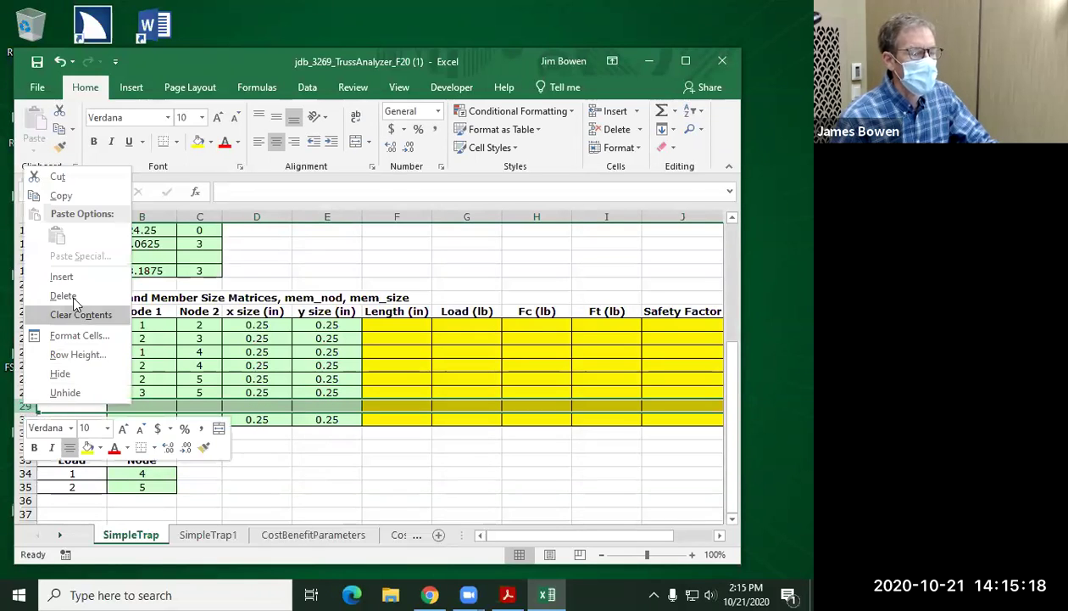
left_click(60, 275)
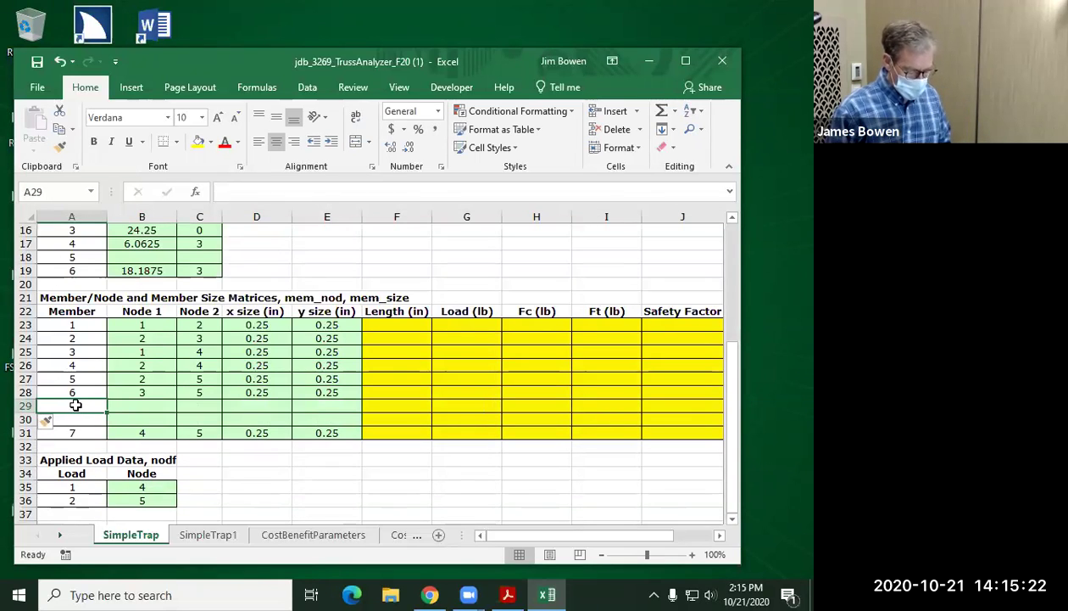
Step: Number the two new member rows 7 and 8, and renumber the last member row as 9
type("7")
key("Return")
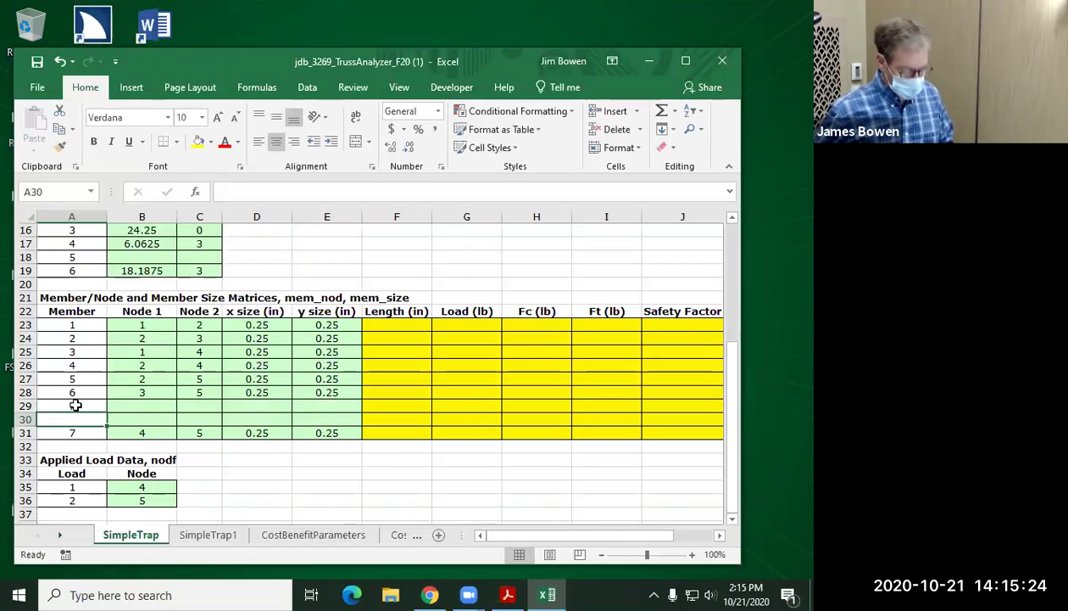
type("8")
key("Return")
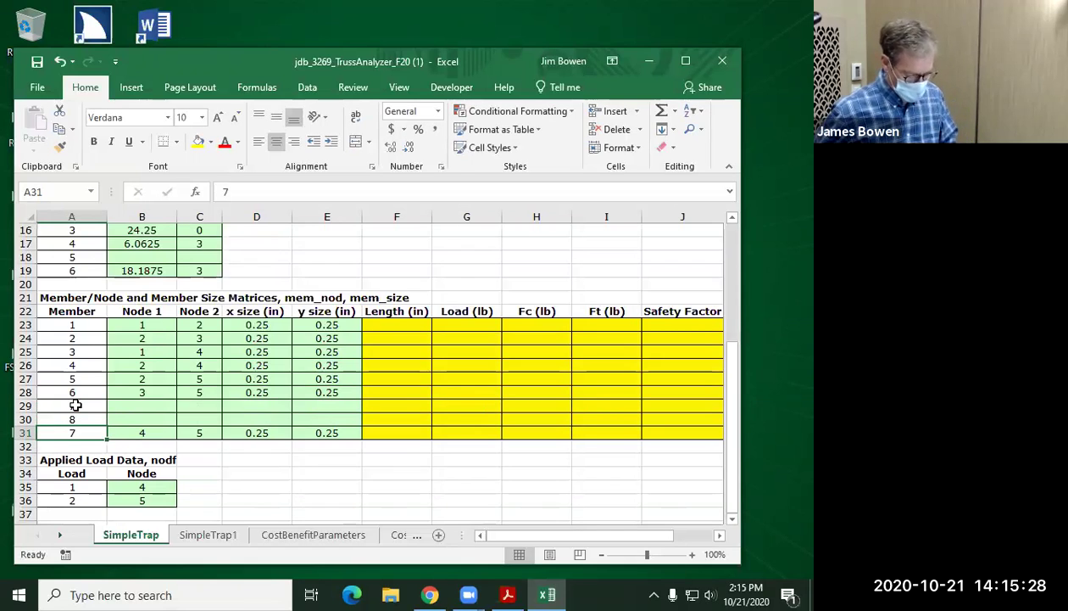
type("9")
key("Return")
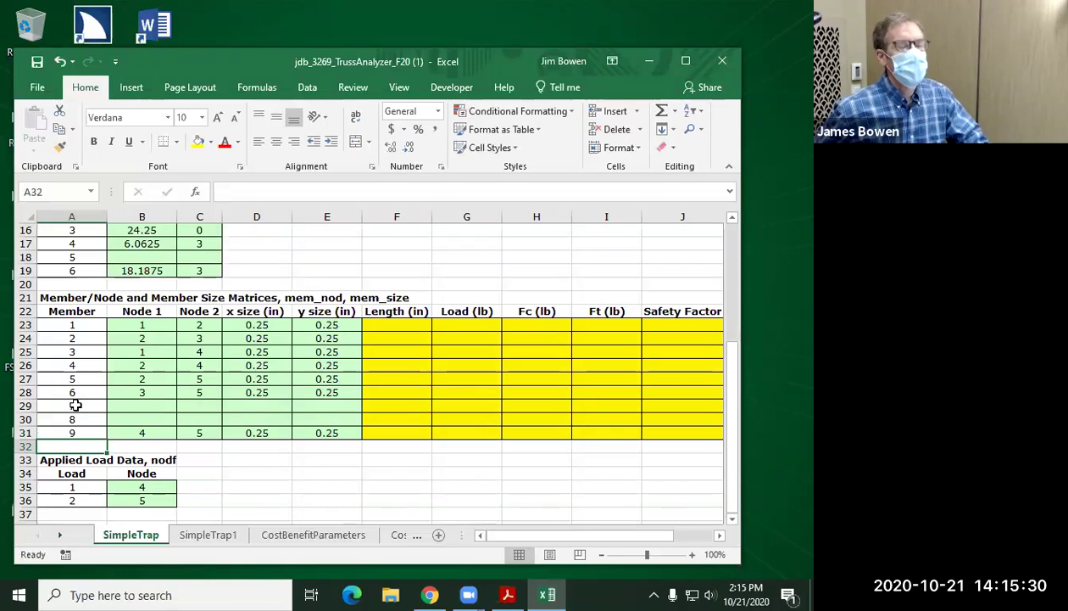
key("Up")
key("Up")
key("Up")
key("Up")
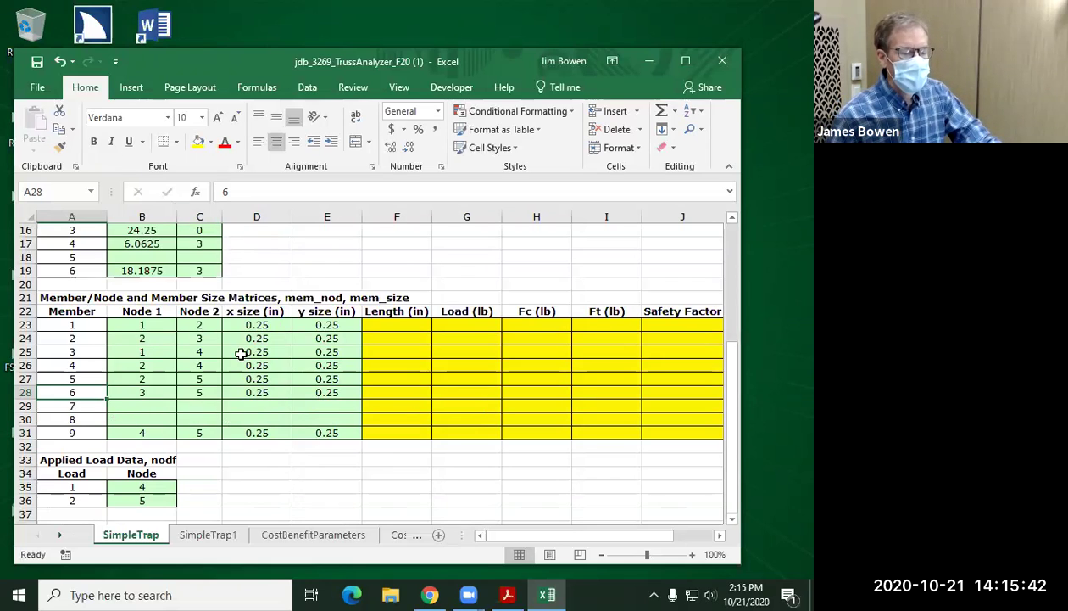
Step: Enter nodes 5 and 7 for member 7, and nodes 3 and 6 for member 8
scroll(194, 363, "down", 2)
scroll(194, 363, "up", 3)
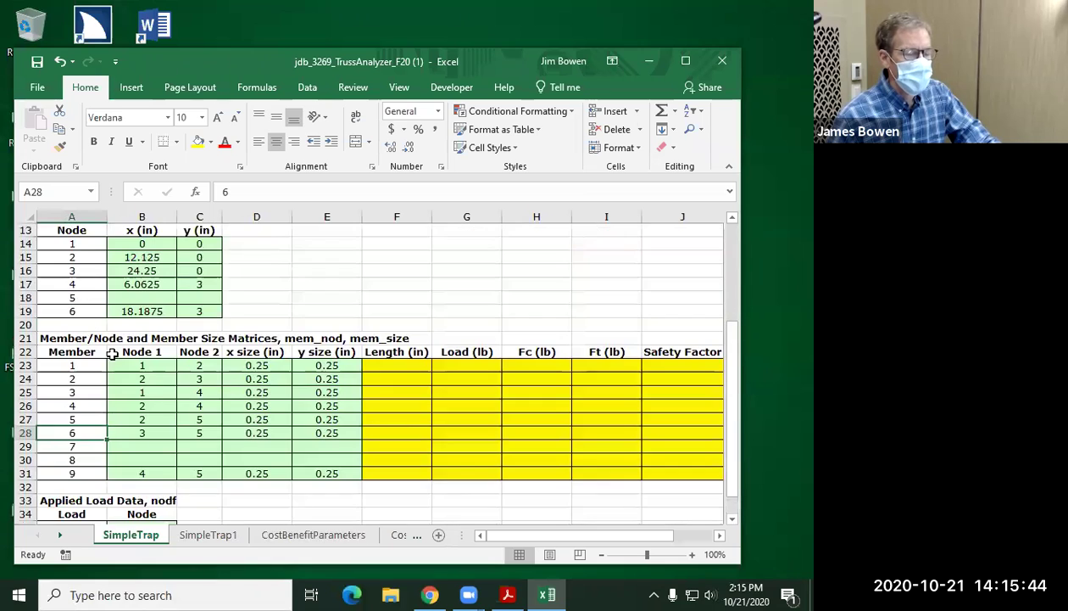
scroll(89, 327, "down", 2)
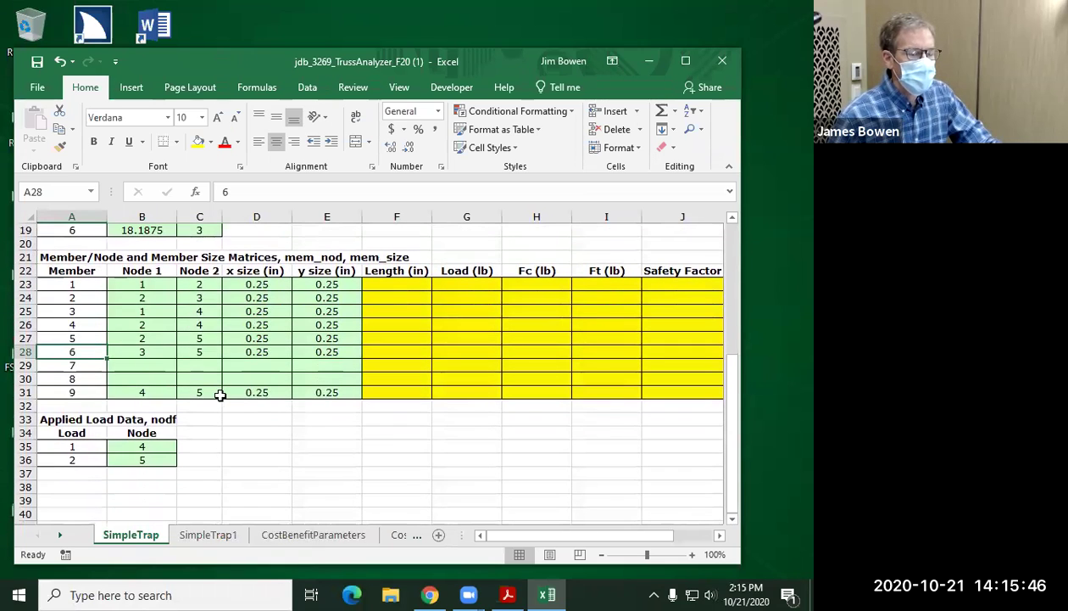
left_click(142, 365)
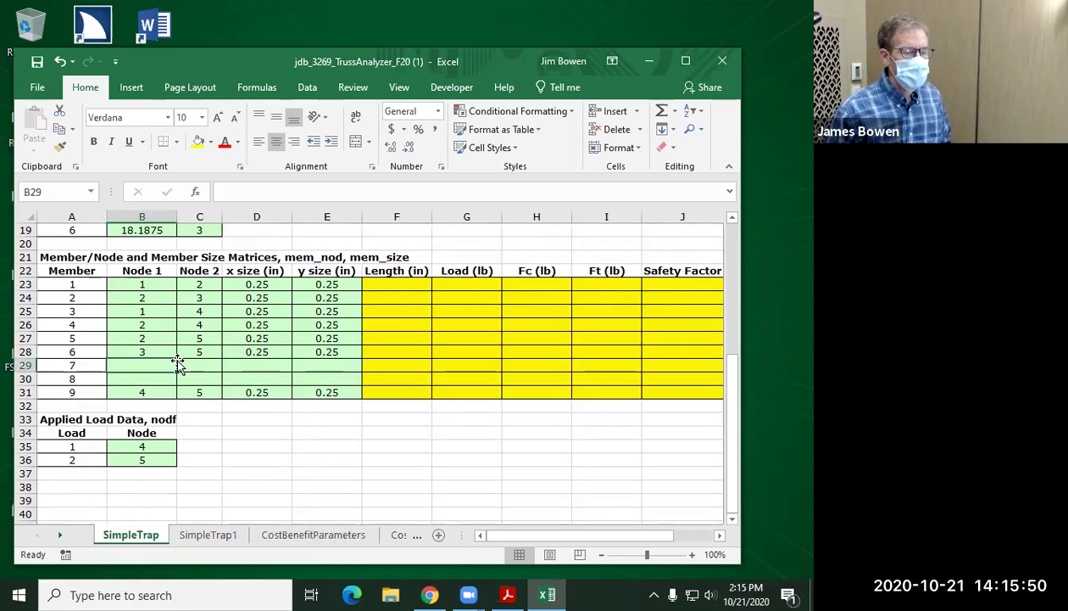
type("5")
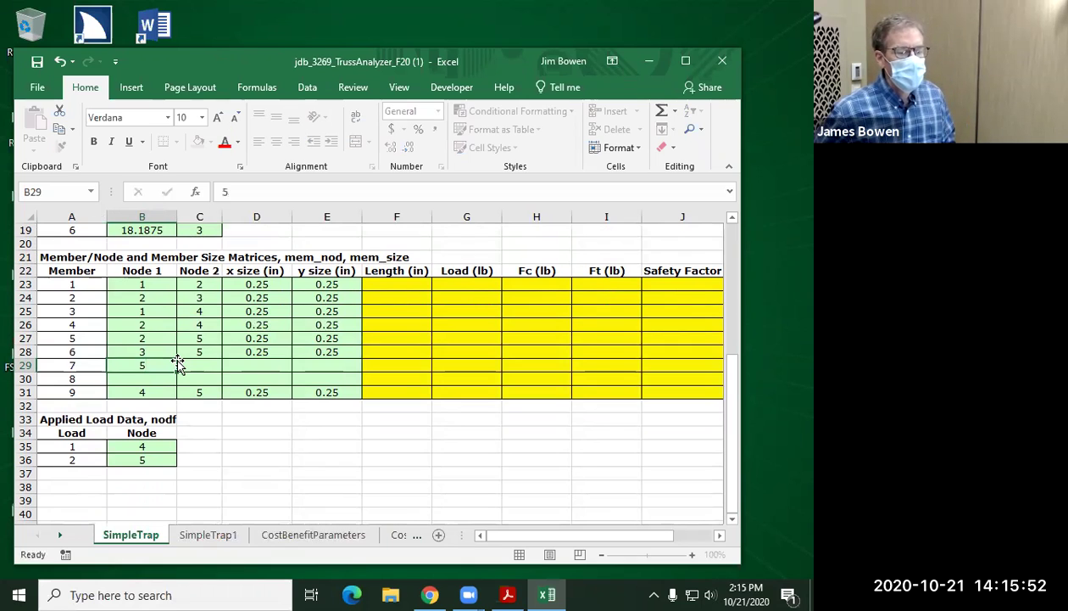
key("Tab")
type("7")
key("Return")
type("3")
key("Tab")
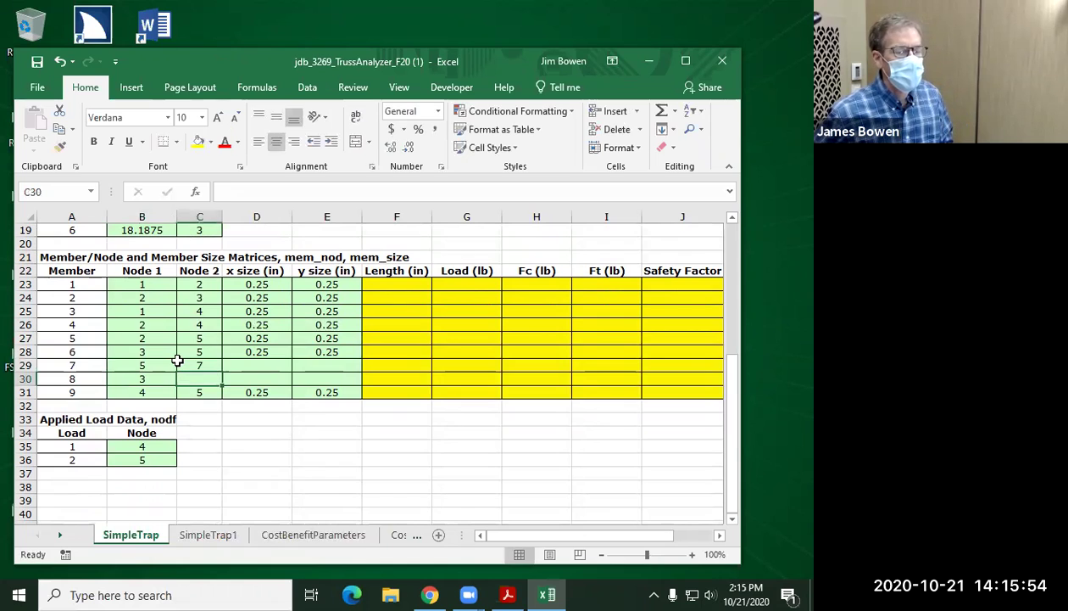
type("6")
key("Tab")
Step: Enter 0.25 as member 7's x size and try to fill it through to member 8's y size
key("Up")
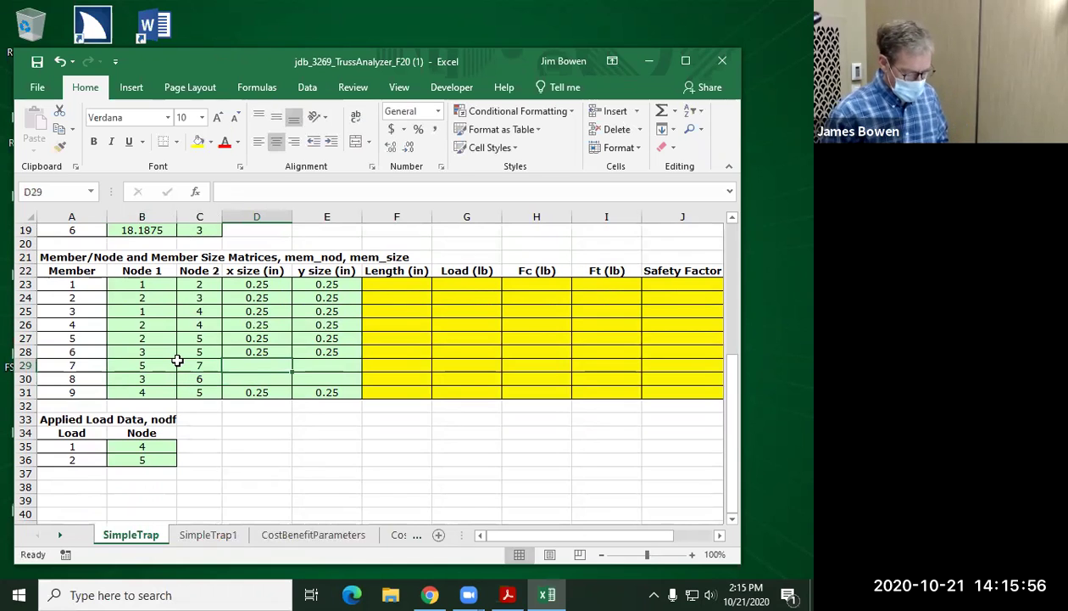
type("0.25")
key("Return")
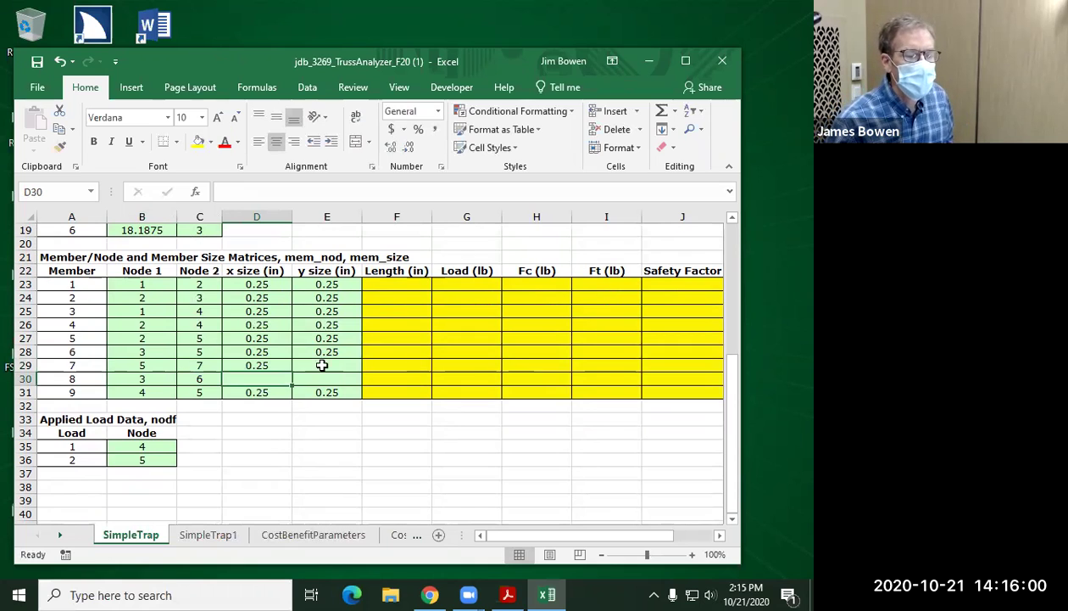
left_click(285, 369)
left_click_drag(288, 370, 337, 378)
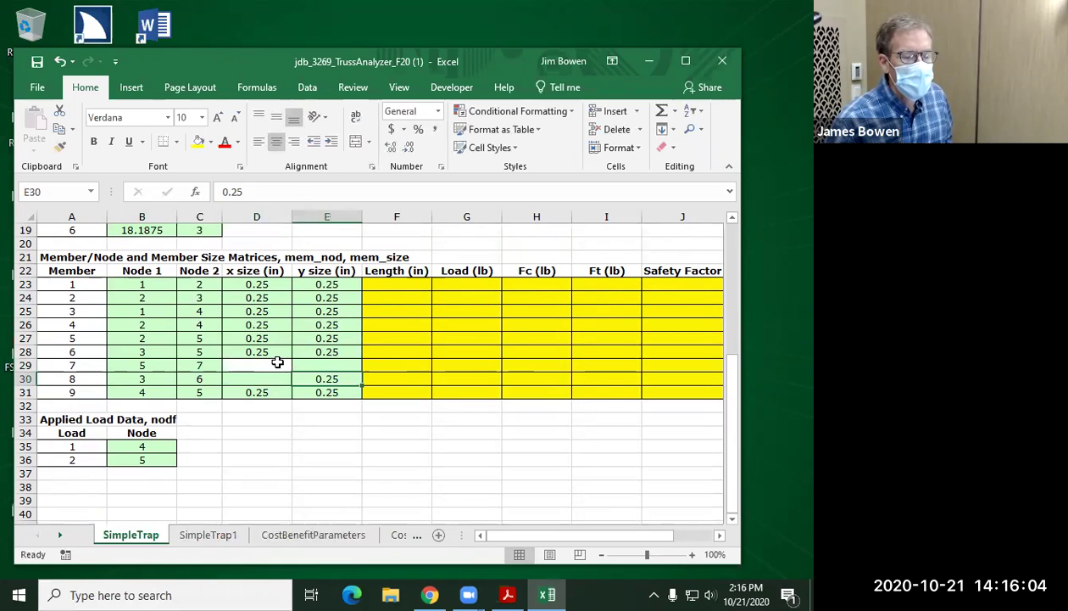
Step: Fill member 7's x size and y size with 0.25 from the rows above
left_click(278, 362)
left_click(281, 353)
left_click_drag(291, 355, 370, 376)
left_click(256, 366)
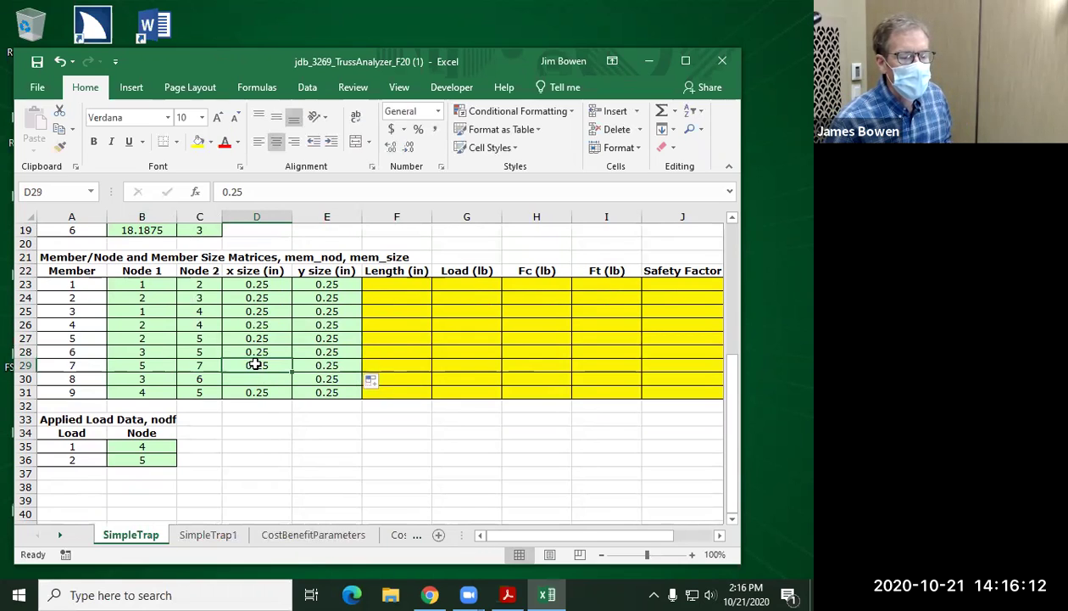
Step: Copy member 7's 0.25 x size into member 8's x size
right_click(256, 364)
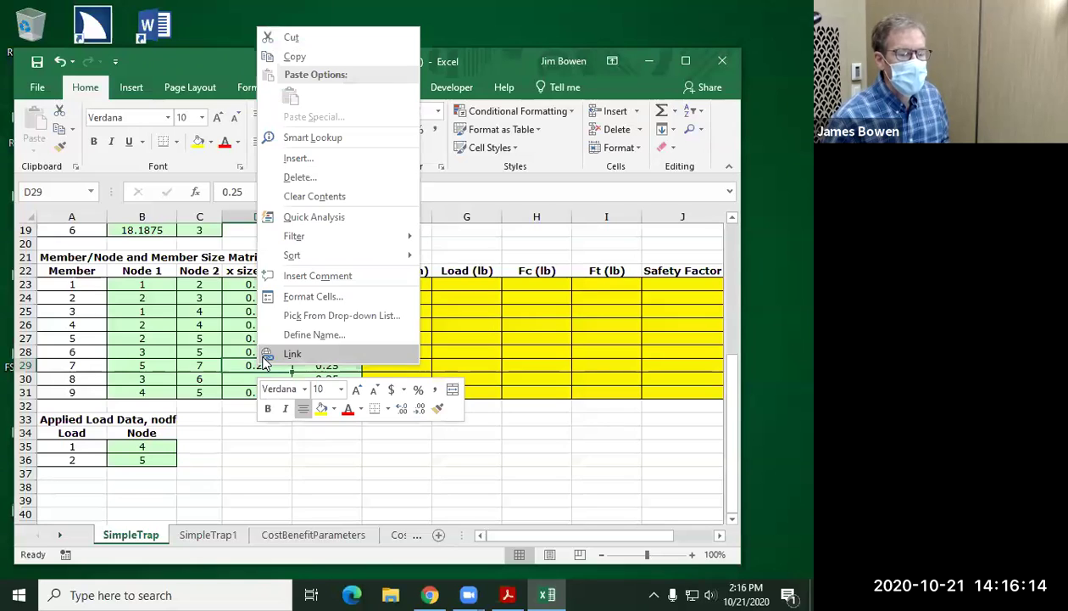
left_click(313, 59)
left_click(249, 379)
right_click(251, 383)
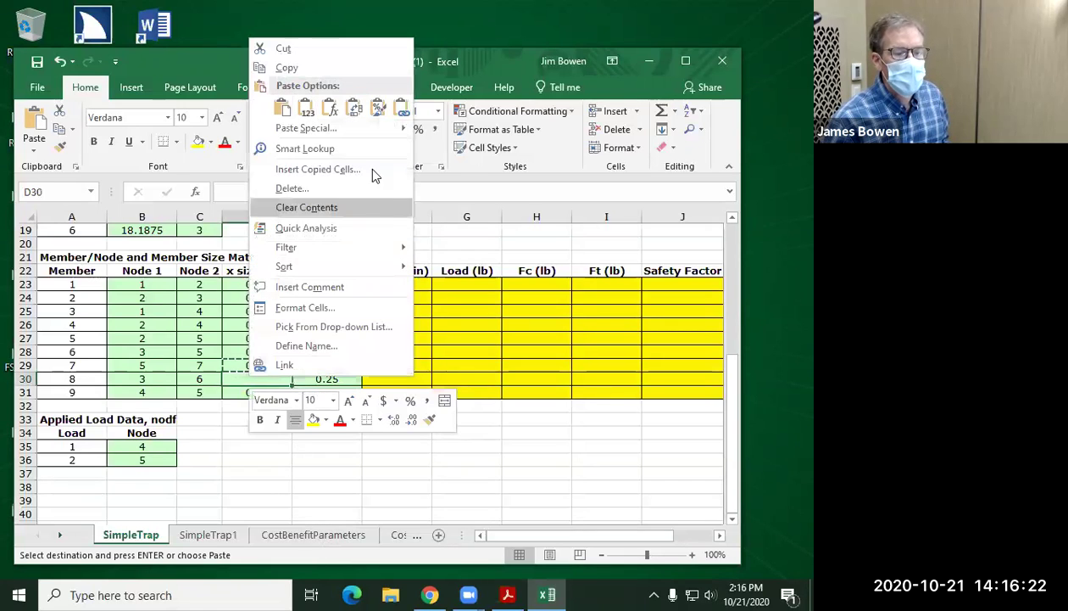
left_click(283, 108)
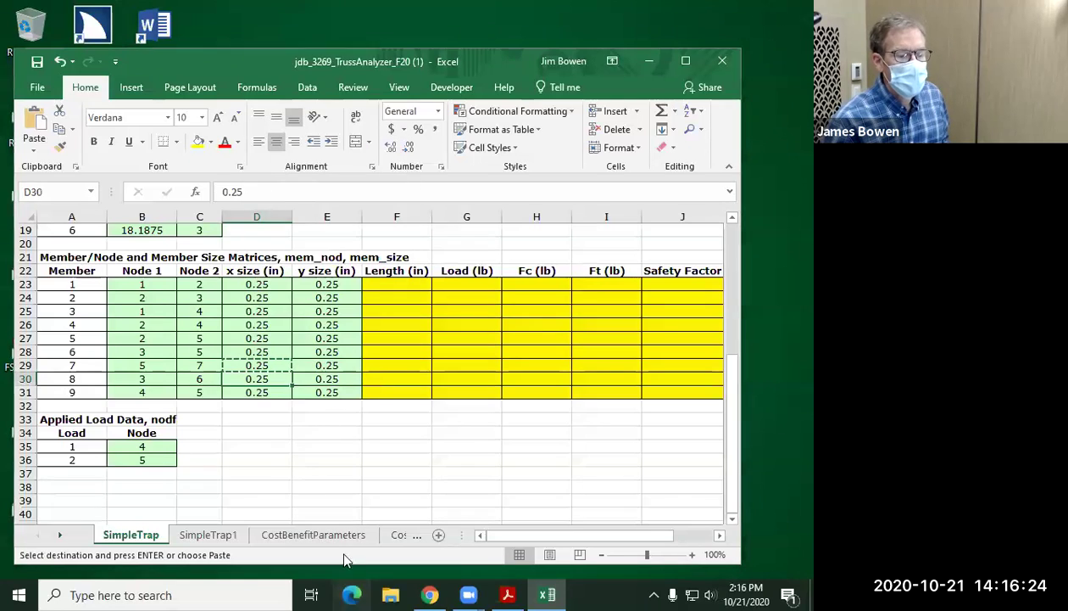
Step: Enter x = 12 and y = 2 as node 5's coordinates in the node position matrix
right_click(351, 594)
scroll(266, 450, "down", 2)
scroll(270, 456, "up", 4)
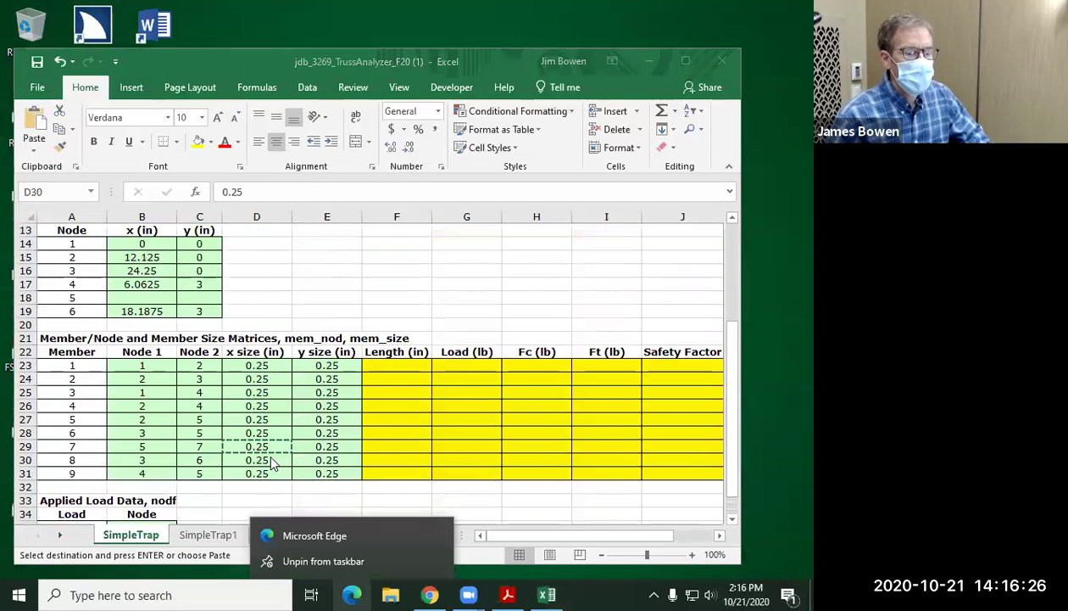
scroll(271, 462, "up", 3)
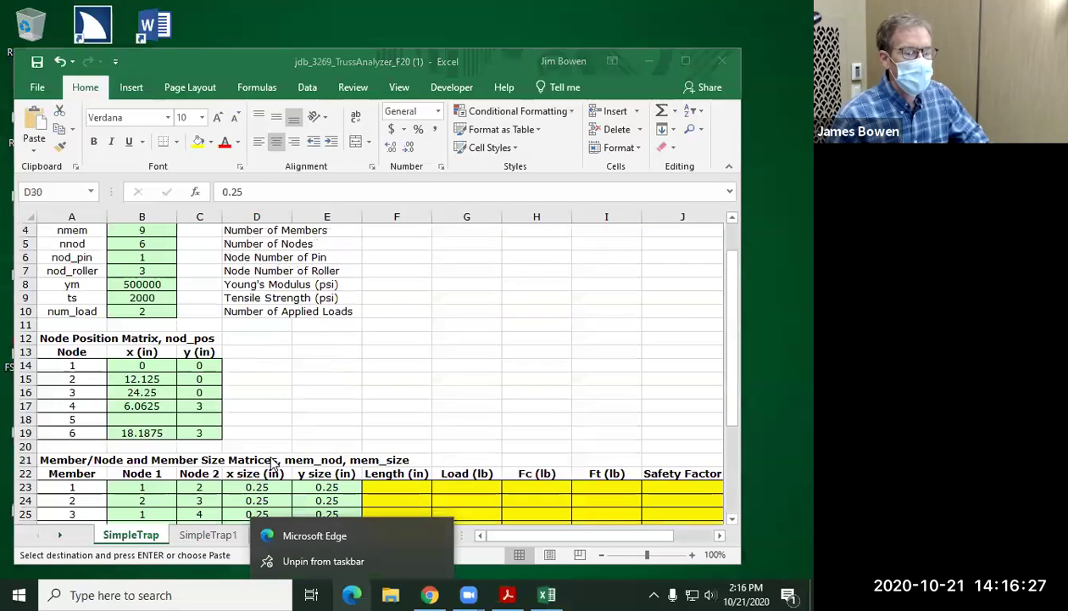
left_click(136, 405)
left_click(138, 419)
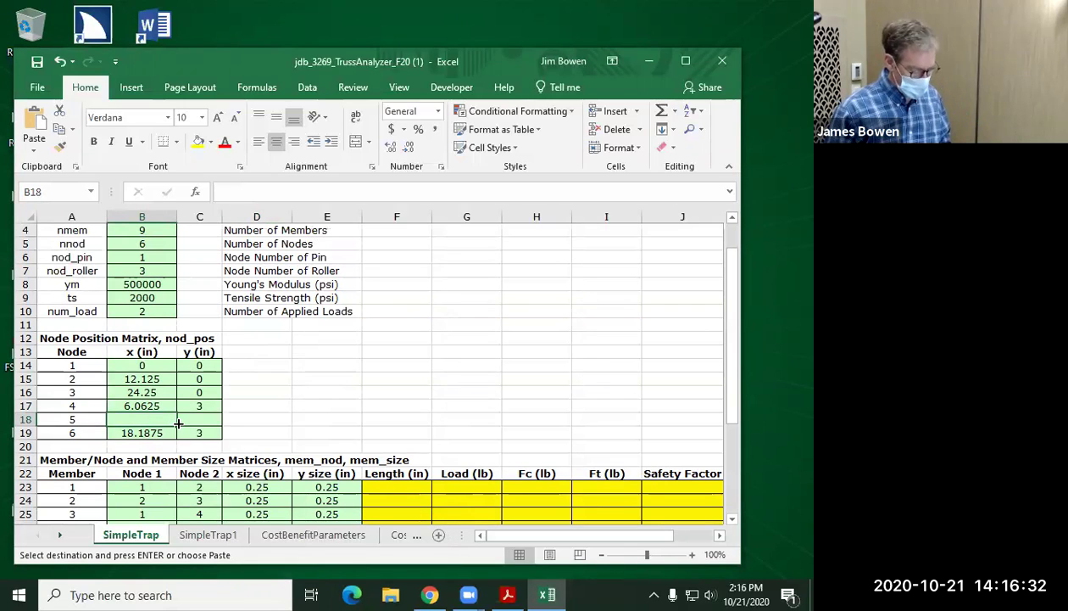
type("12")
key("Tab")
type("2")
key("Down")
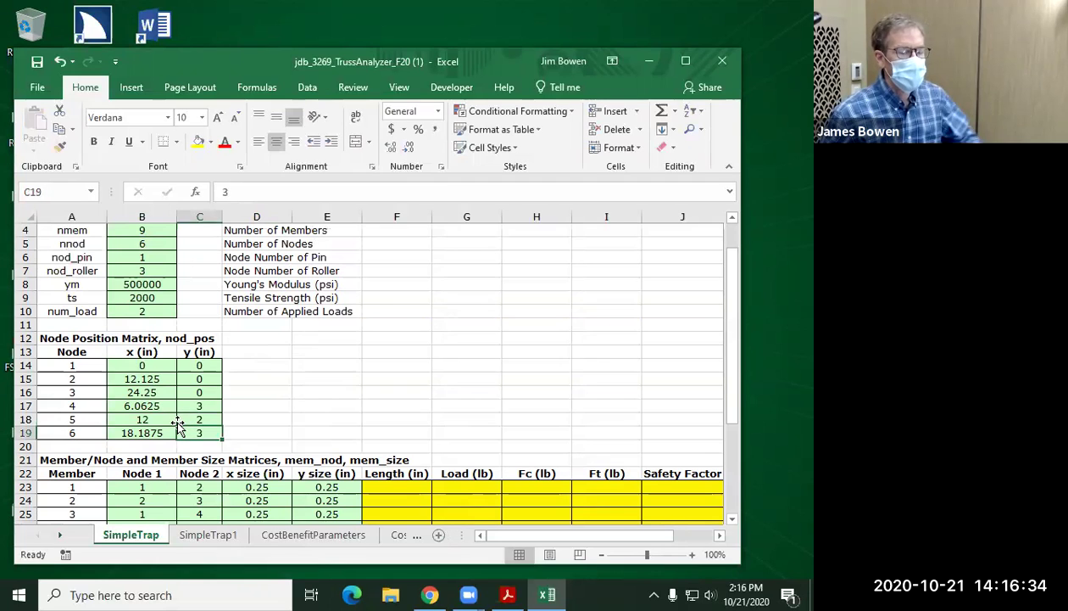
scroll(350, 386, "down", 2)
scroll(350, 386, "up", 3)
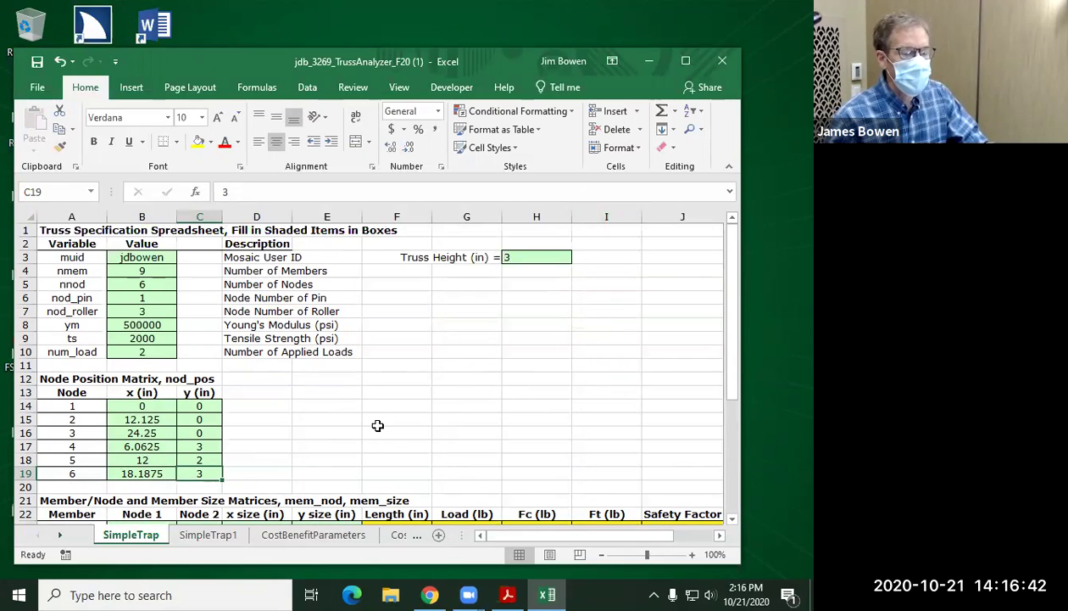
scroll(377, 425, "down", 5)
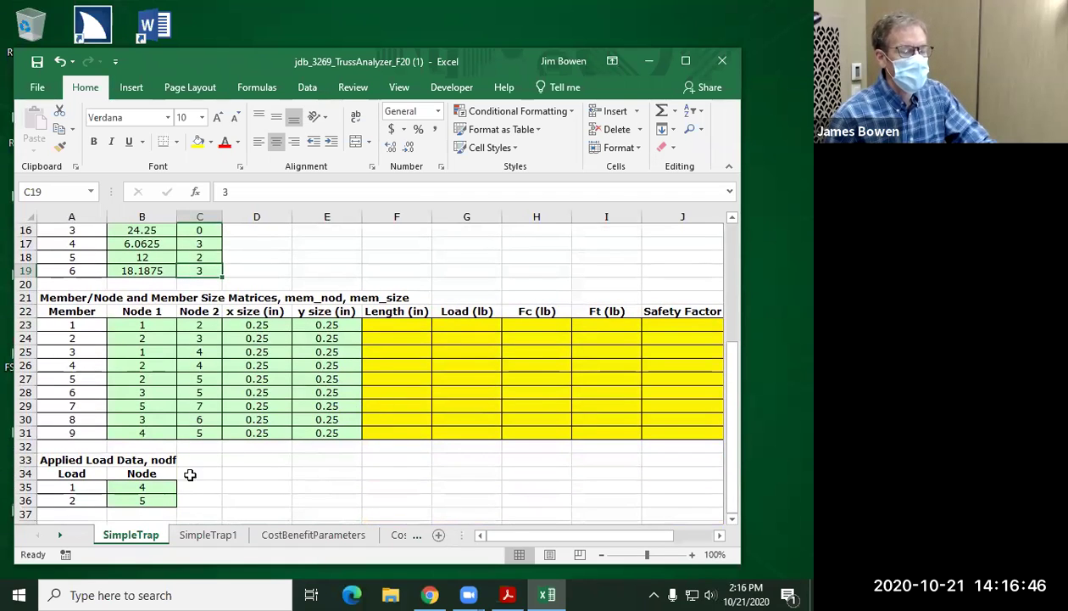
scroll(207, 375, "up", 5)
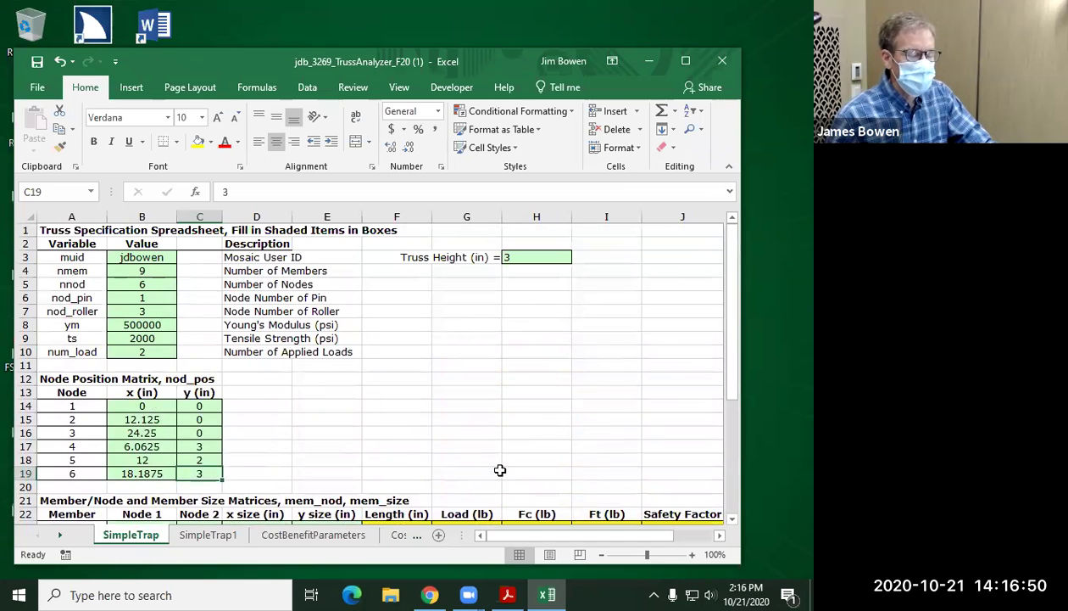
scroll(348, 463, "down", 3)
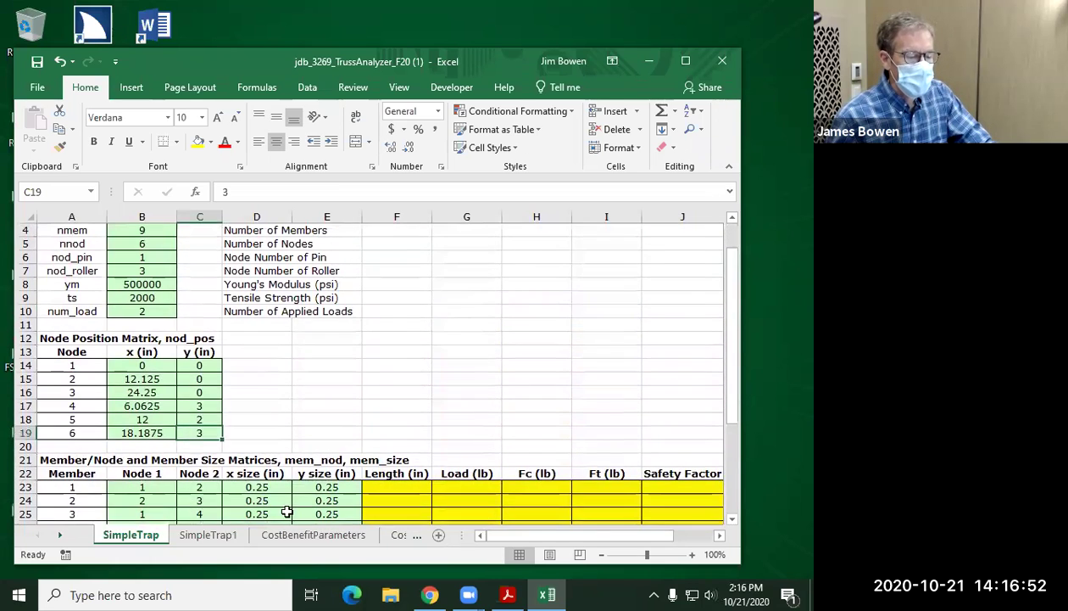
scroll(304, 481, "up", 3)
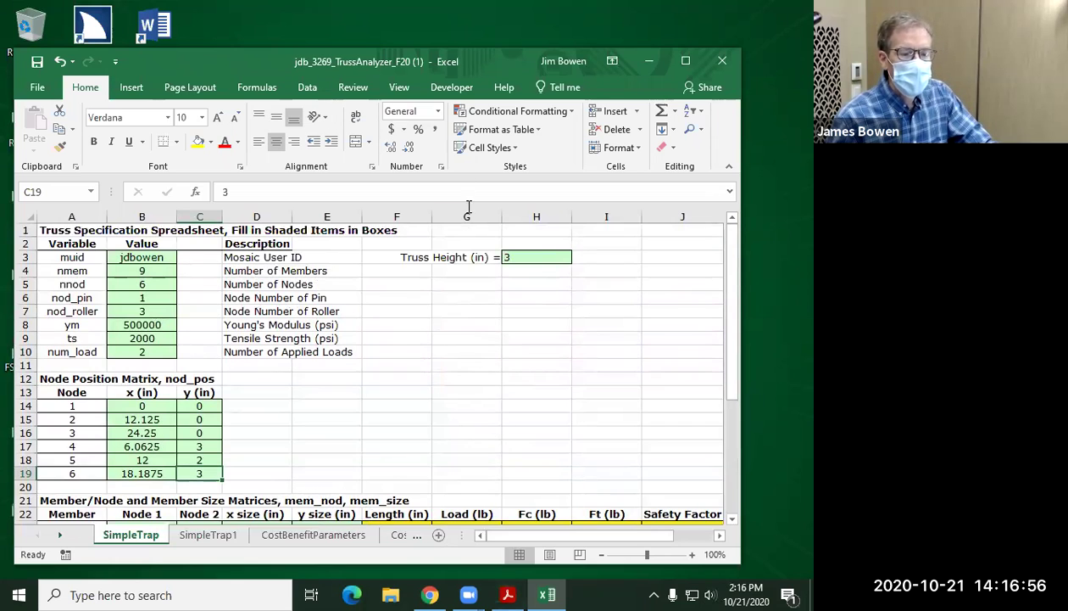
Step: Run the jbtruss macro on the SimpleTrap1 truss sheet
left_click(450, 88)
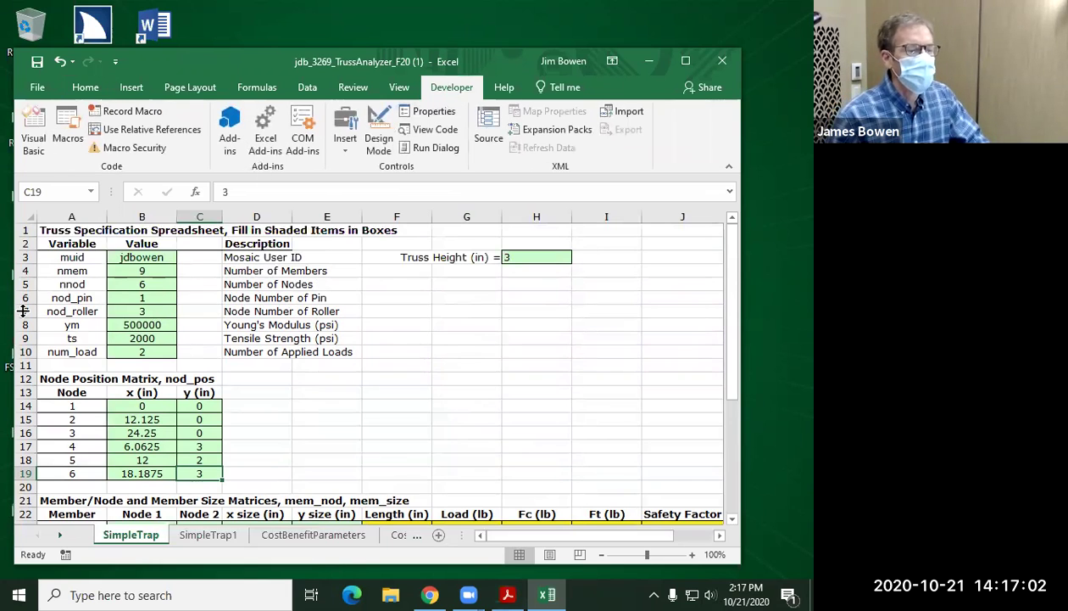
left_click(67, 125)
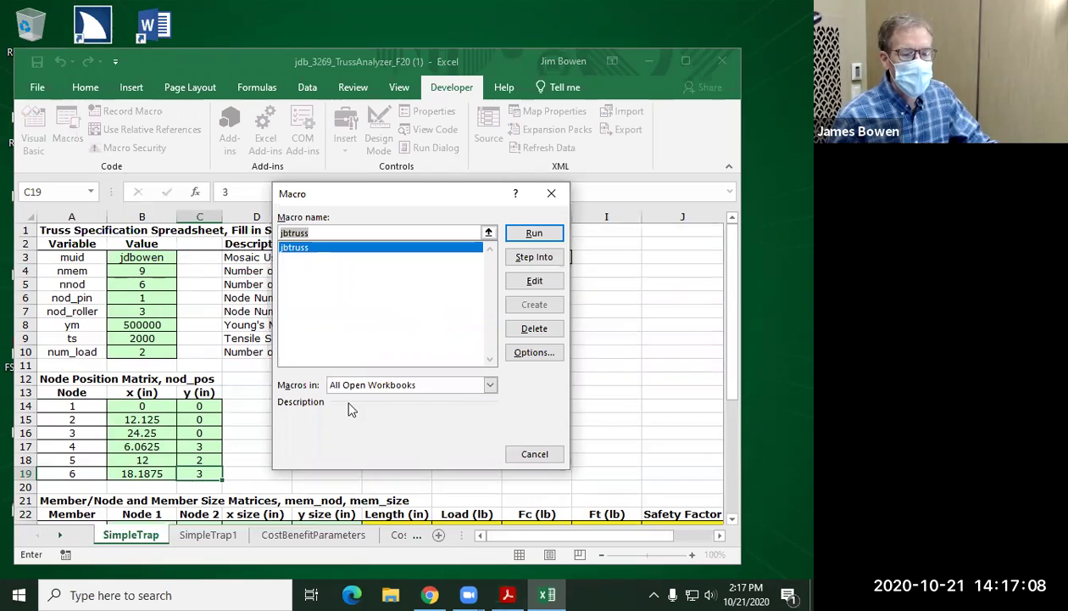
left_click(534, 233)
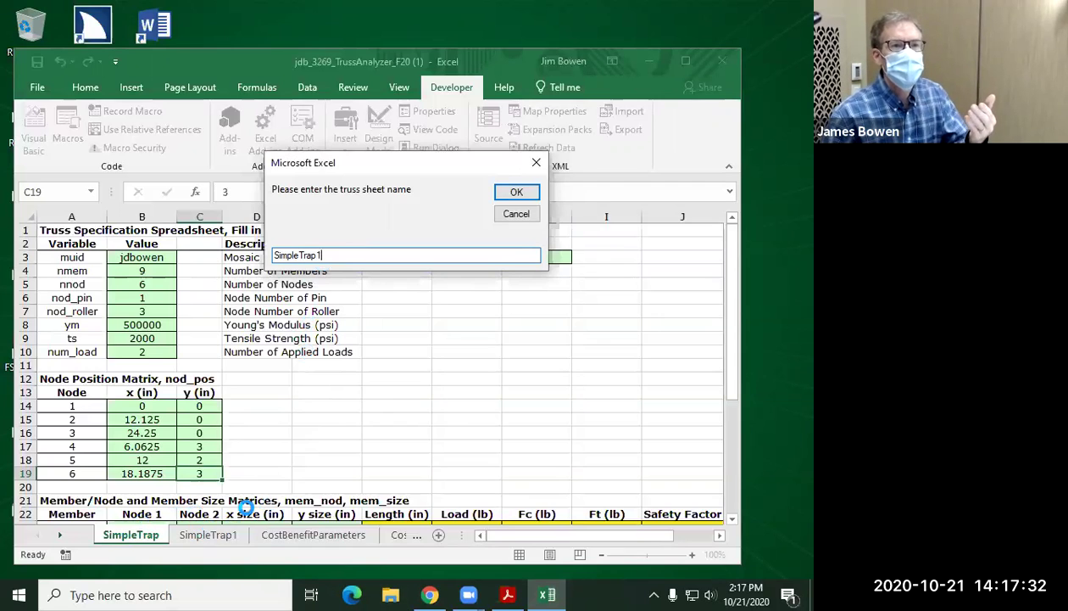
left_click(516, 191)
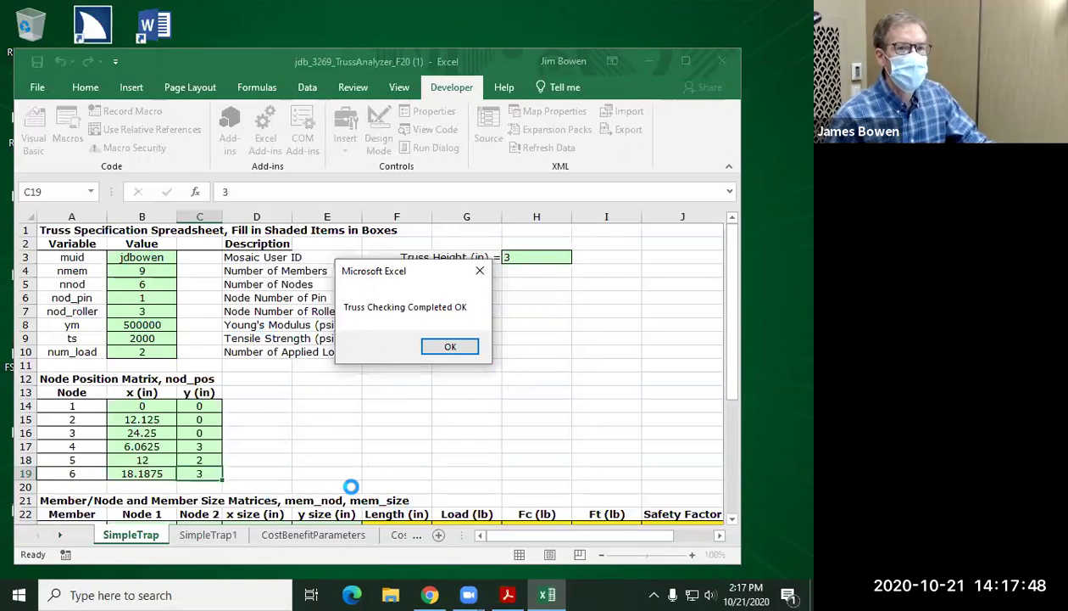
left_click(450, 348)
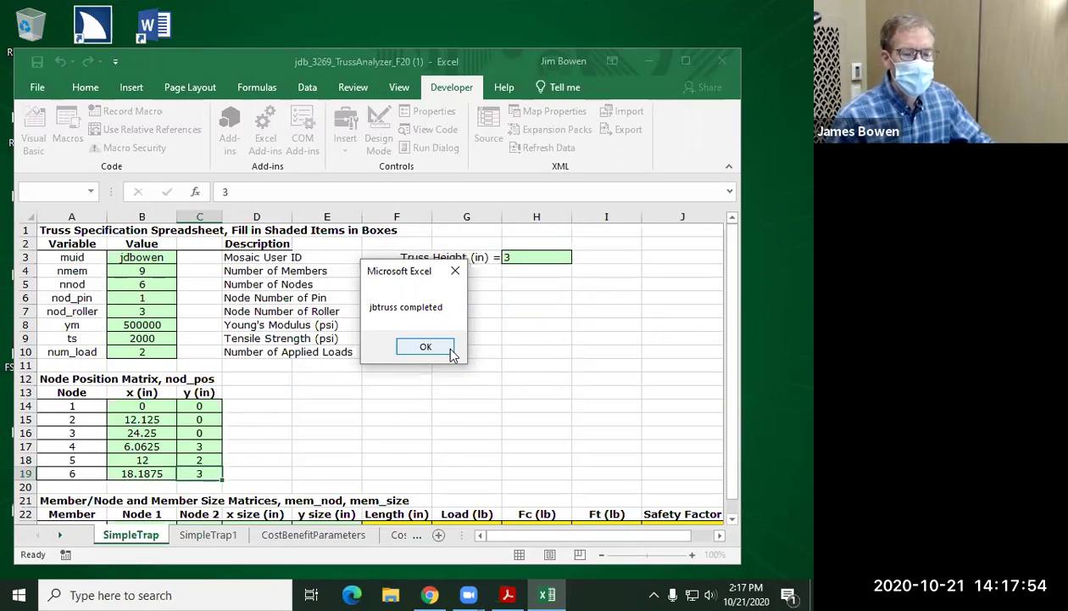
left_click(438, 349)
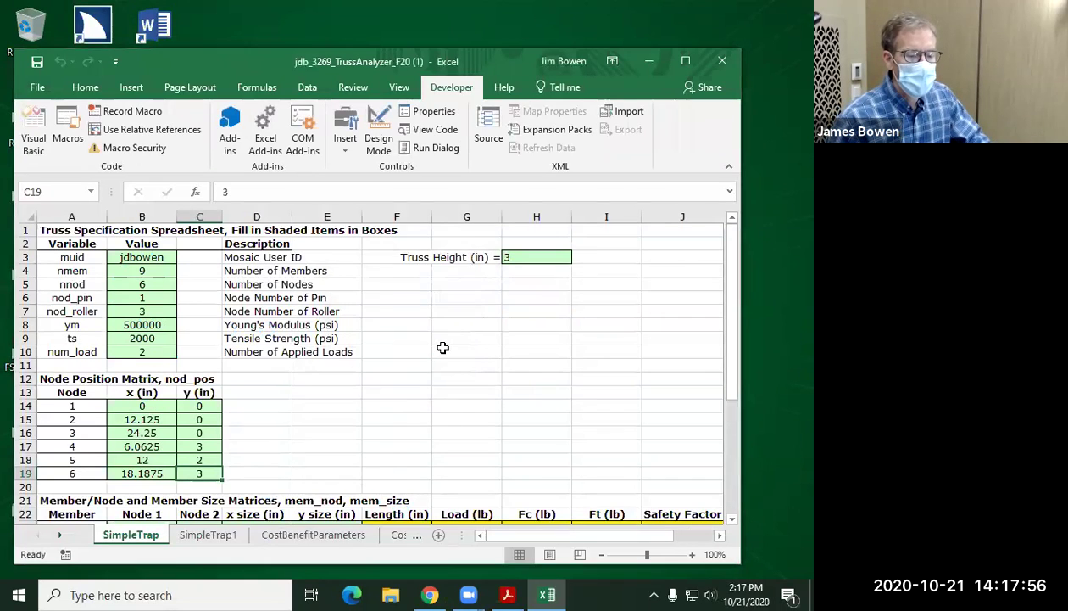
Step: Examine the calculated member lengths, loads and safety factors on the SimpleTrap1 sheet
scroll(442, 346, "down", 3)
scroll(441, 348, "down", 2)
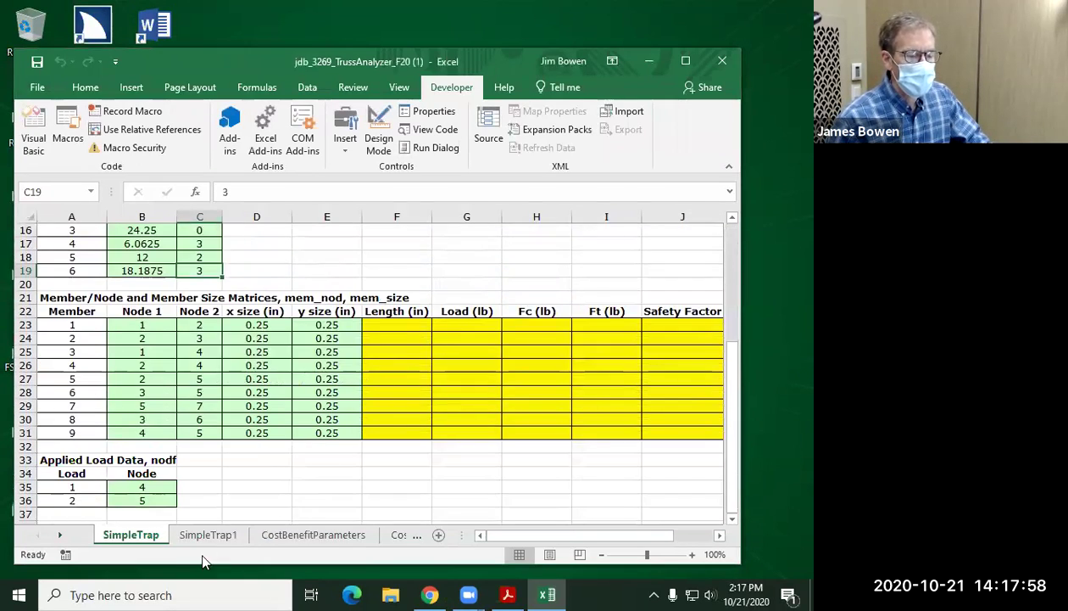
left_click(208, 535)
scroll(604, 361, "down", 2)
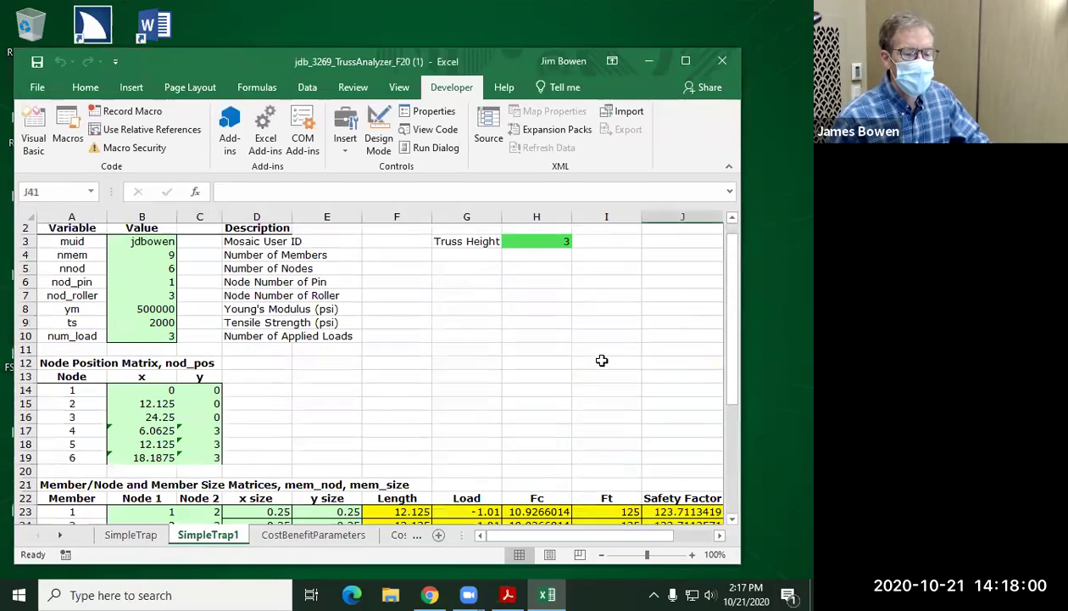
scroll(536, 413, "down", 1)
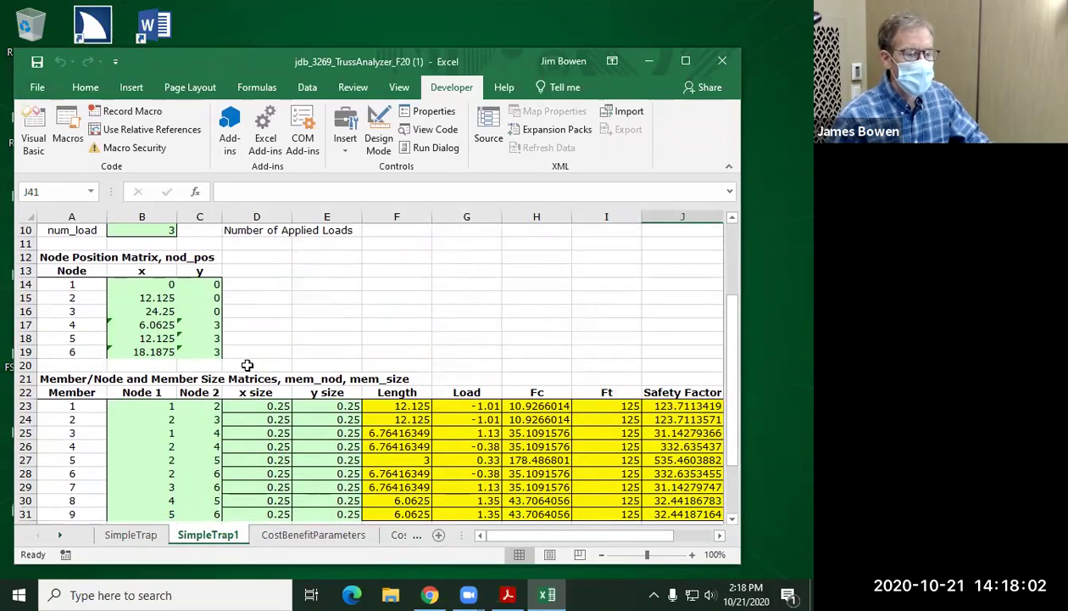
scroll(285, 328, "down", 1)
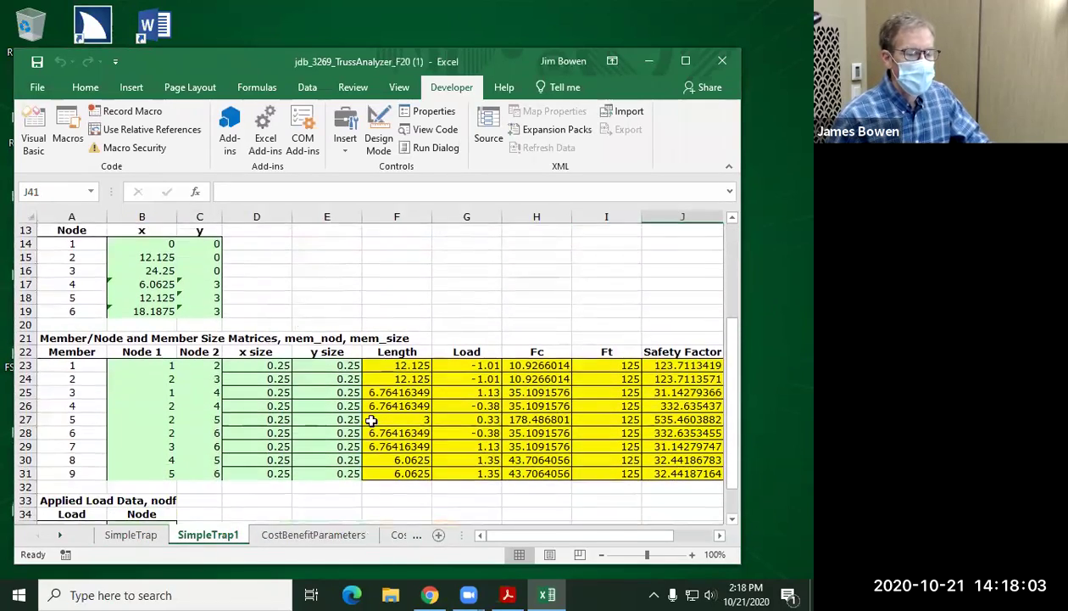
Step: Review the CostBenefitParameters and CostCalculations sheets and the bridge strength, cost and profit on the Results sheet
left_click(313, 535)
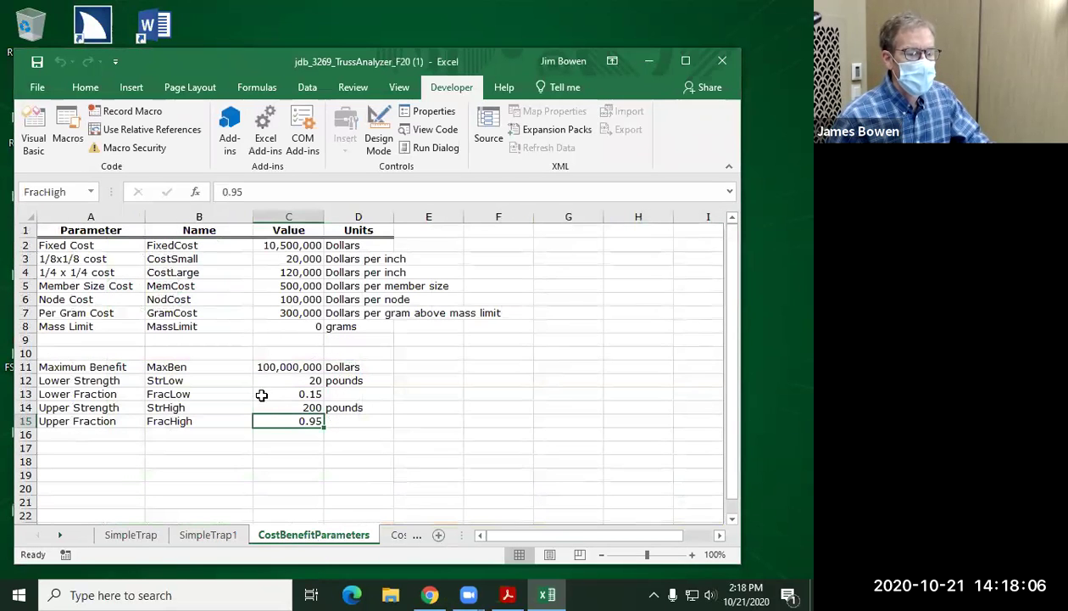
left_click(399, 535)
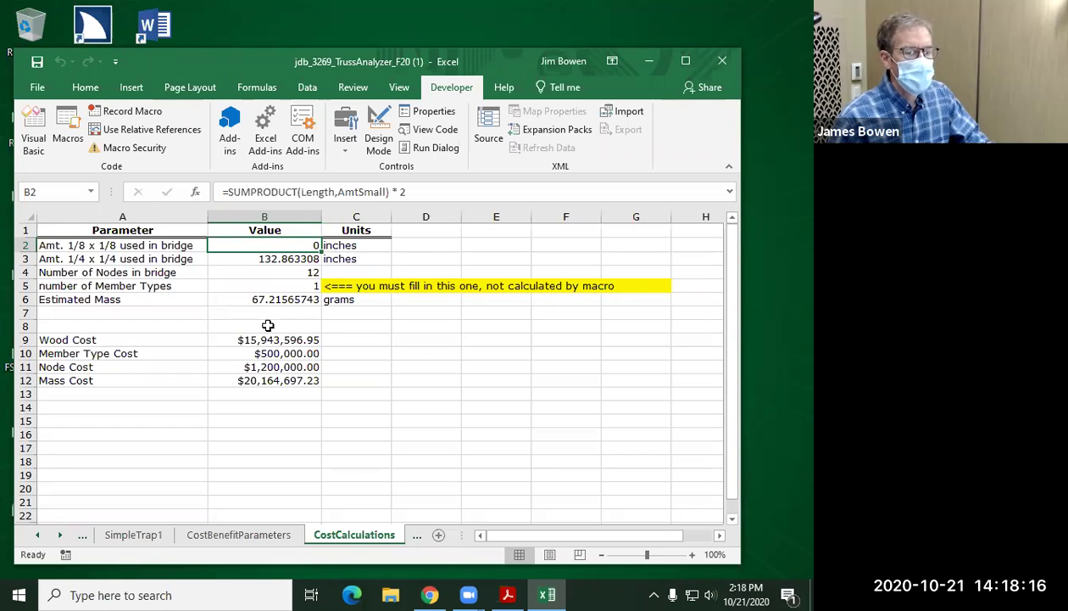
left_click(417, 536)
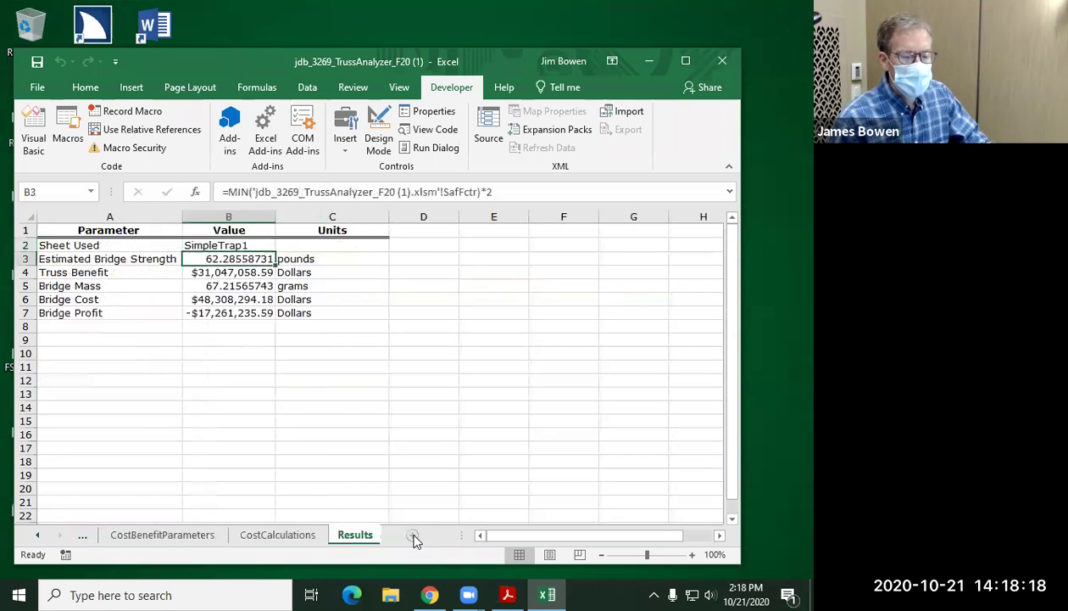
left_click(415, 537)
left_click(346, 535)
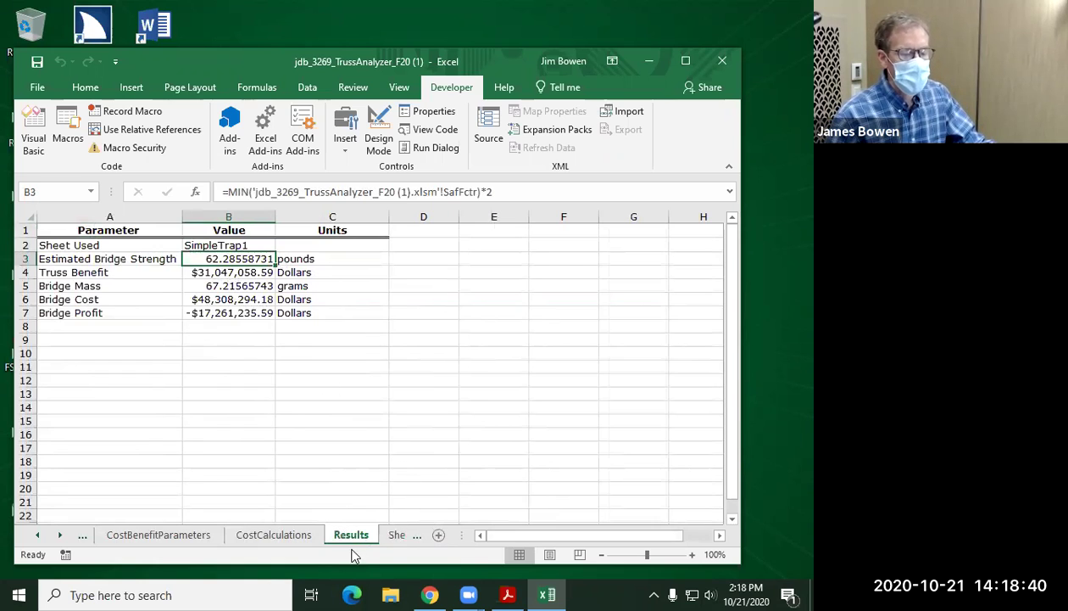
Step: Try to run the jbtruss macro on the SimpleTrap truss sheet
left_click(38, 535)
left_click(38, 535)
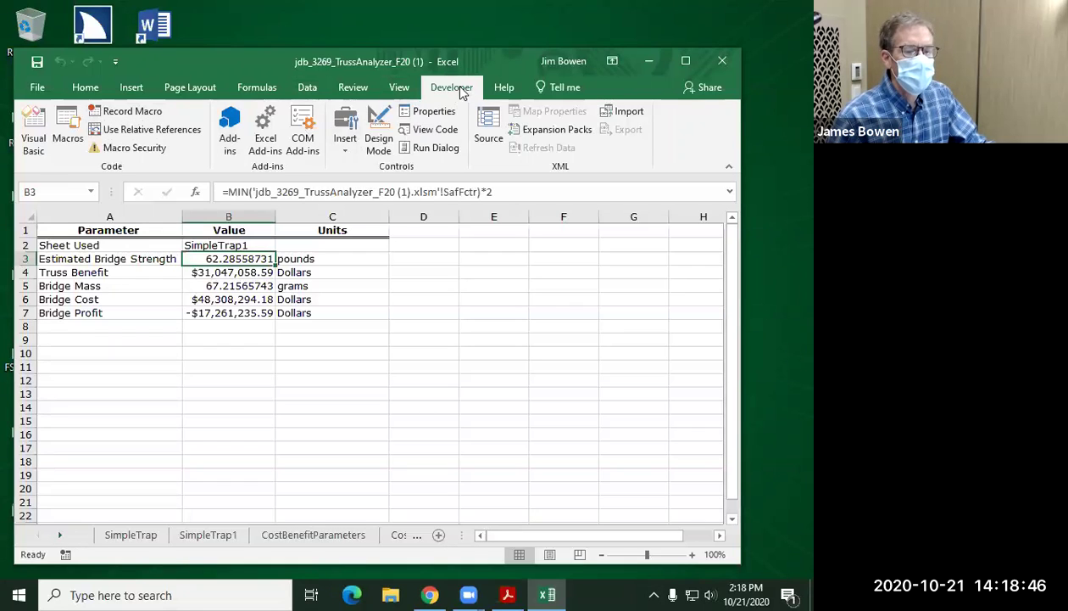
left_click(74, 122)
left_click(547, 232)
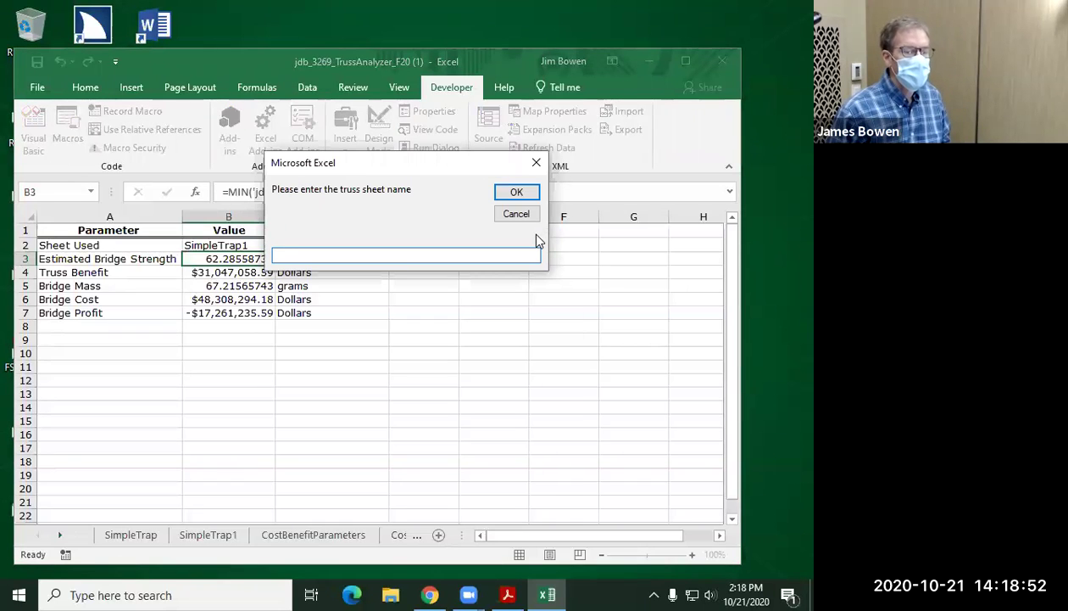
type("SimpleTra")
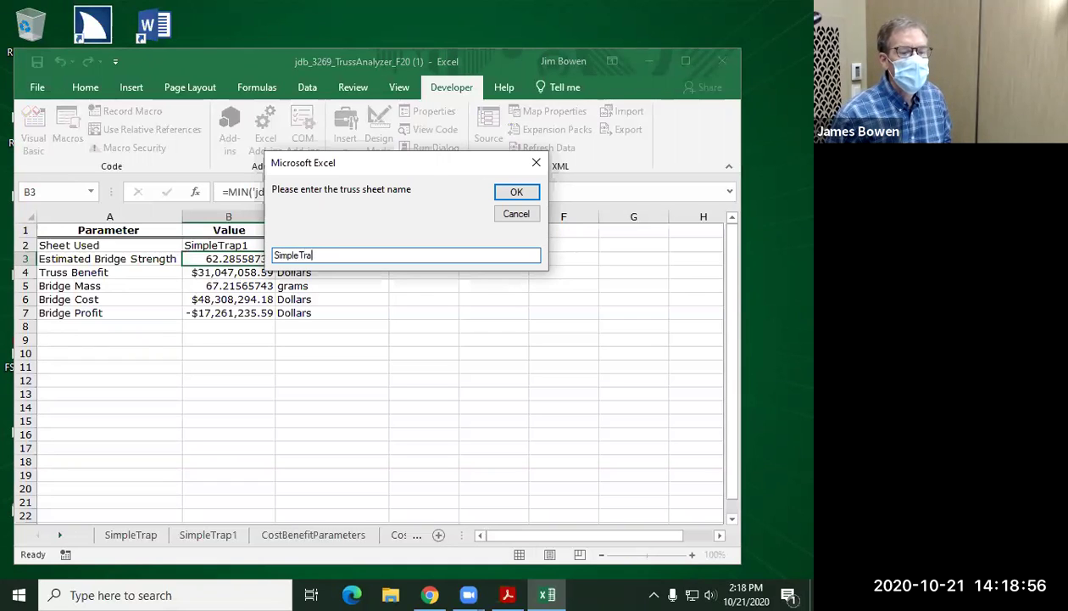
type("p")
key("Return")
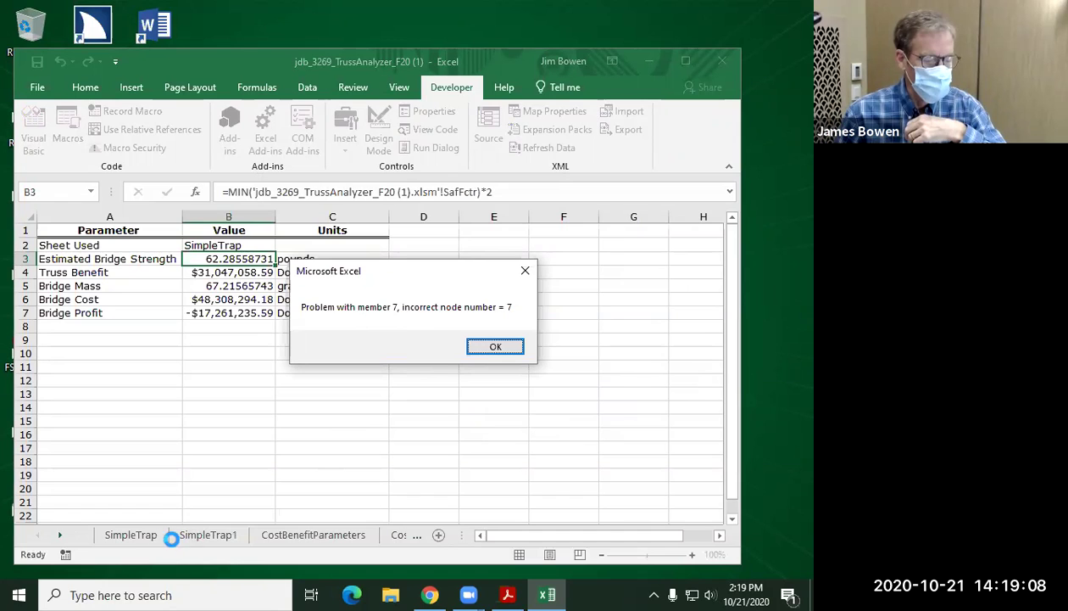
left_click(506, 347)
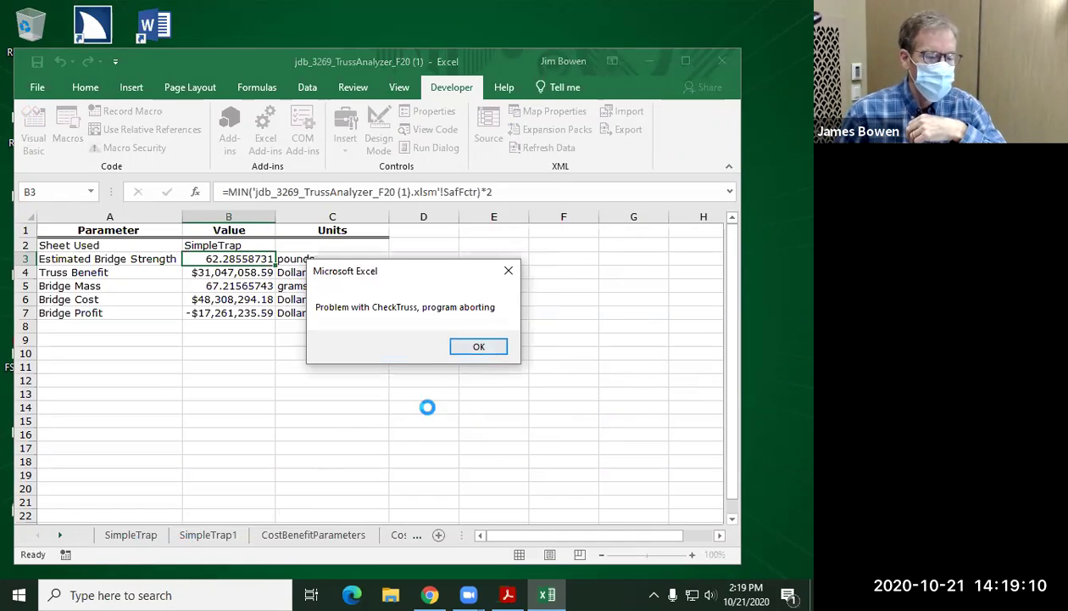
left_click(477, 347)
Step: Examine member 7's node entries against the node list on the SimpleTrap sheet
left_click(146, 535)
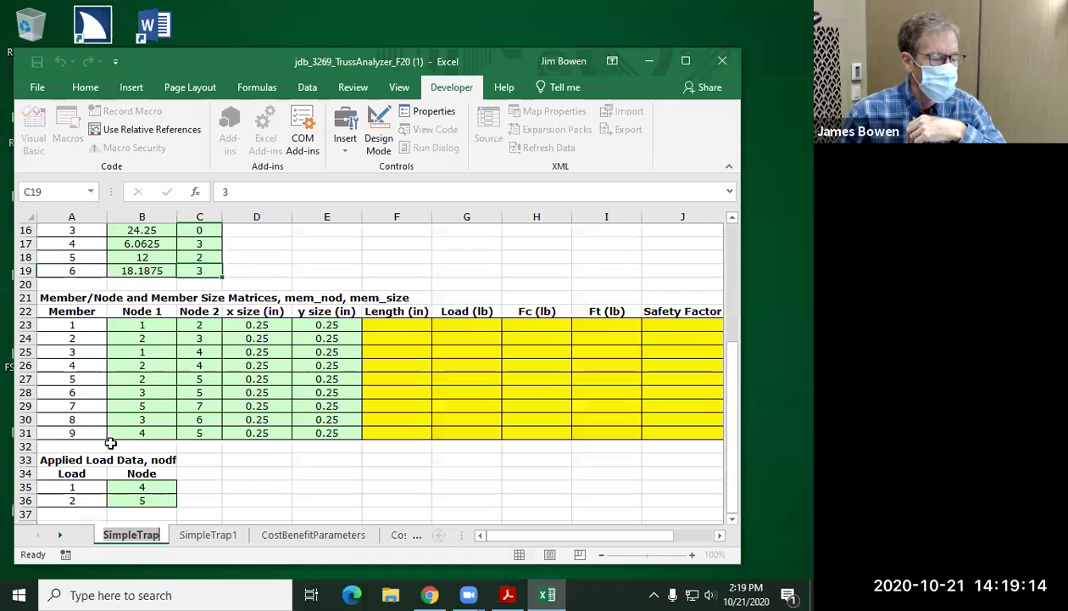
left_click(169, 405)
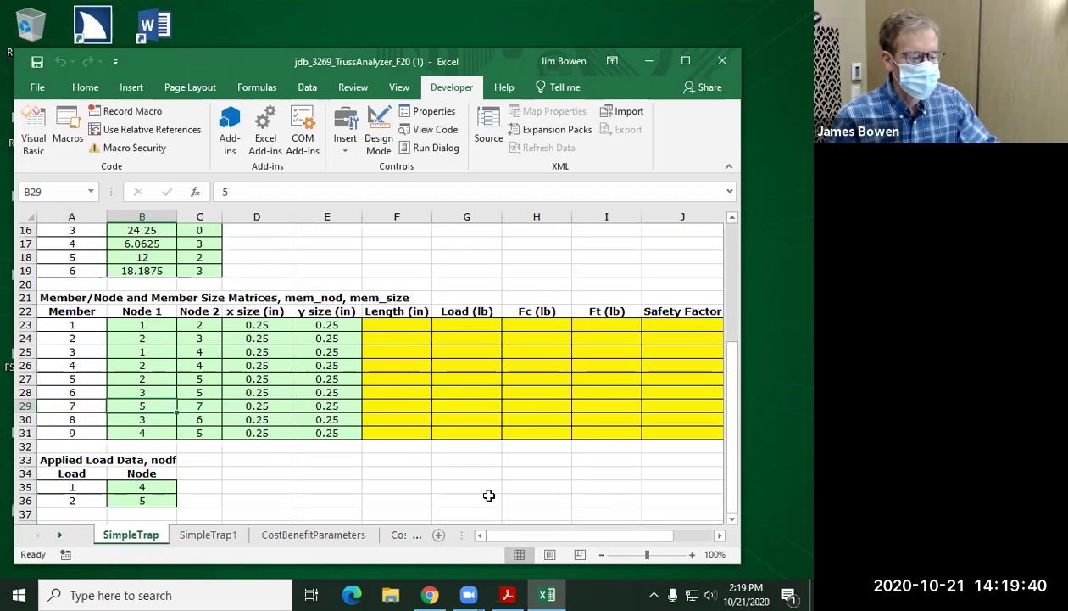
scroll(489, 495, "down", 2)
scroll(488, 488, "up", 3)
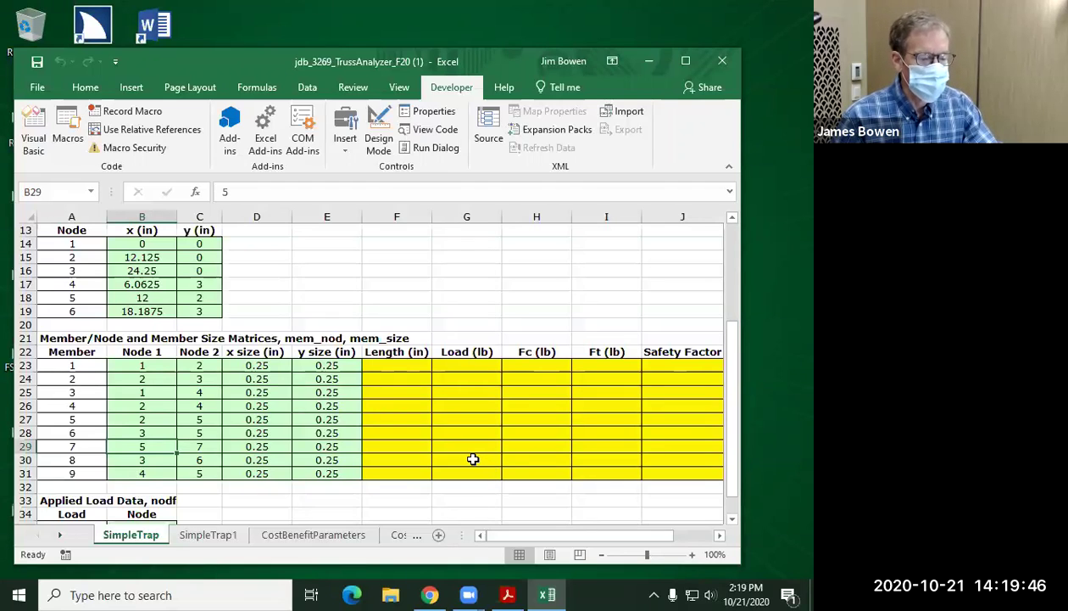
scroll(402, 475, "down", 1)
scroll(402, 473, "up", 2)
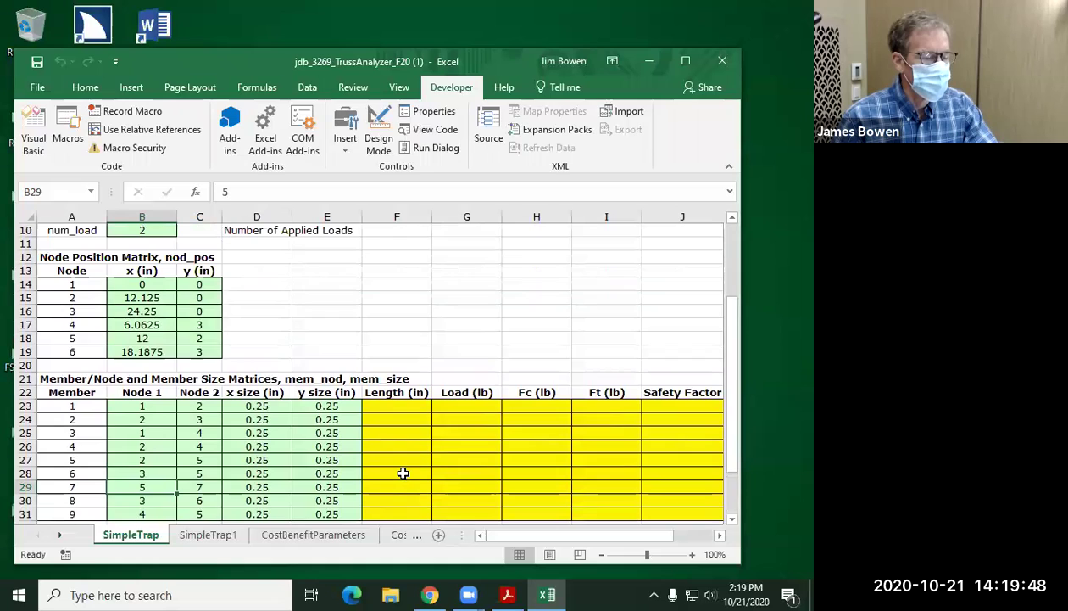